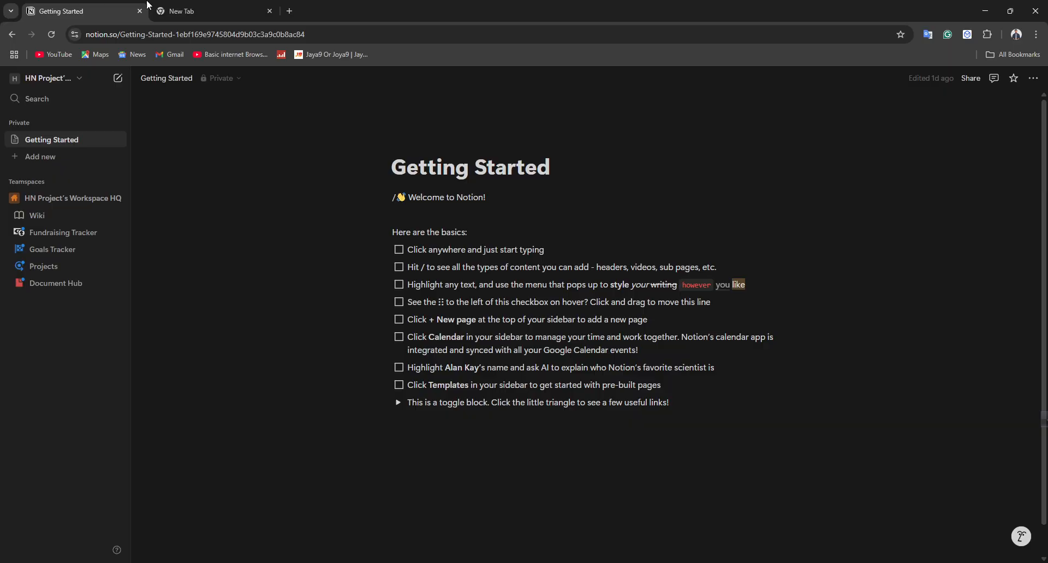
- Go back from the Getting Started page to the Charts templates gallery and dismiss the Google sign-in prompt
click(131, 34)
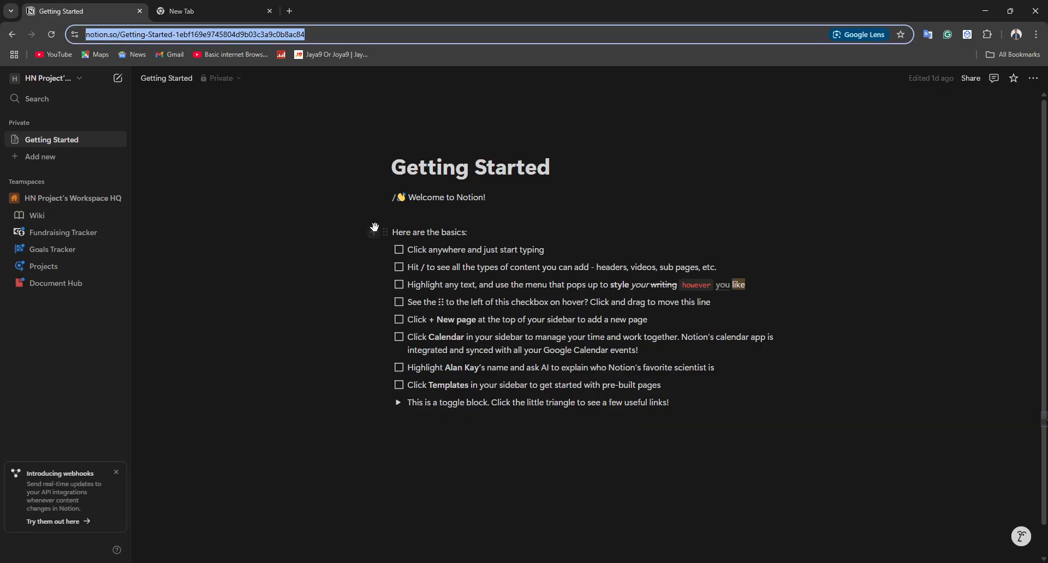
click(374, 226)
click(10, 36)
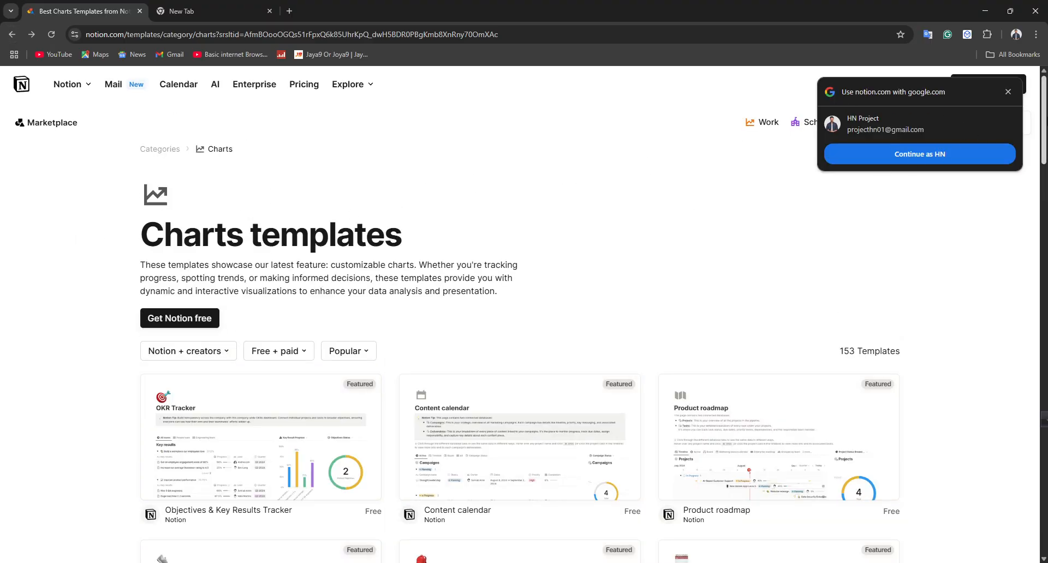
click(1008, 92)
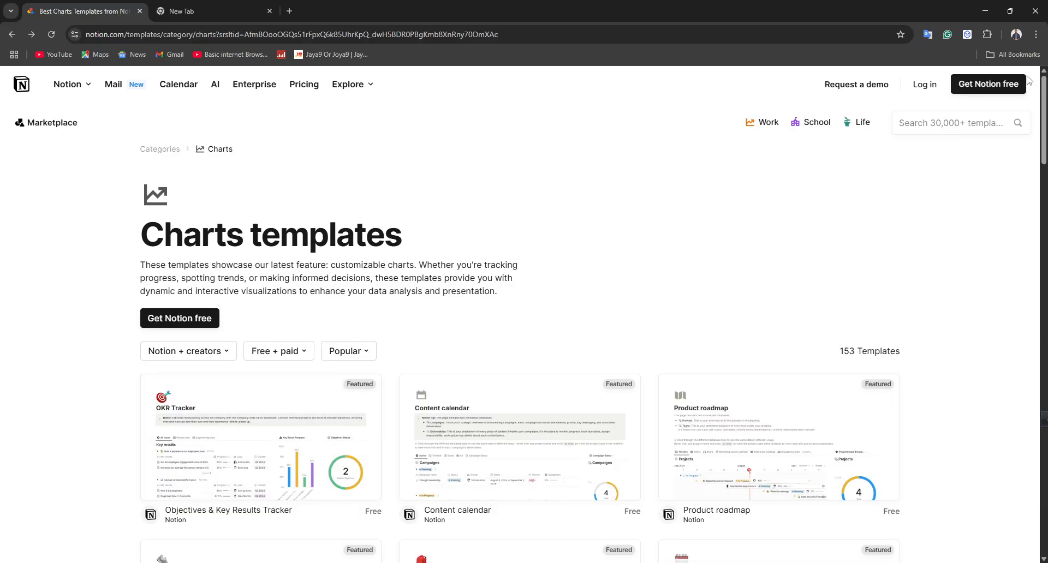
- Close the templates tab, search the web for "notion" and enter the workspace through the official Notion site
click(190, 8)
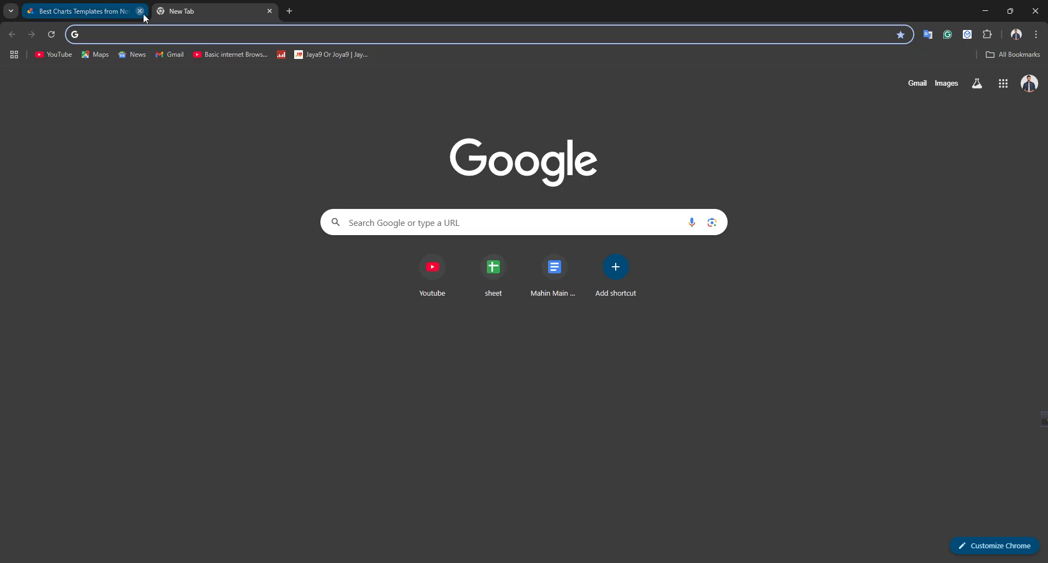
click(139, 11)
text(notion)
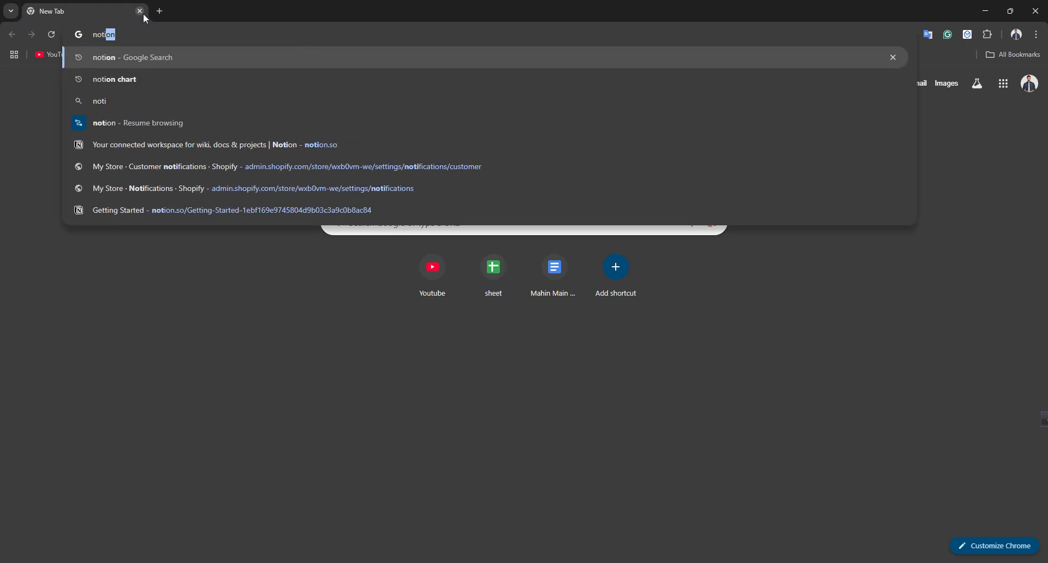
key(Return)
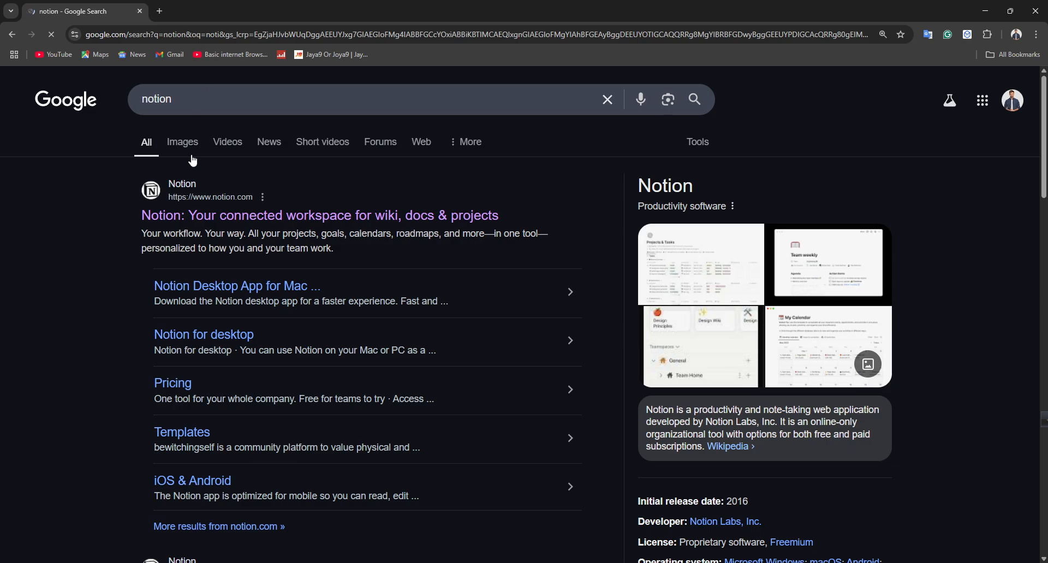
click(179, 204)
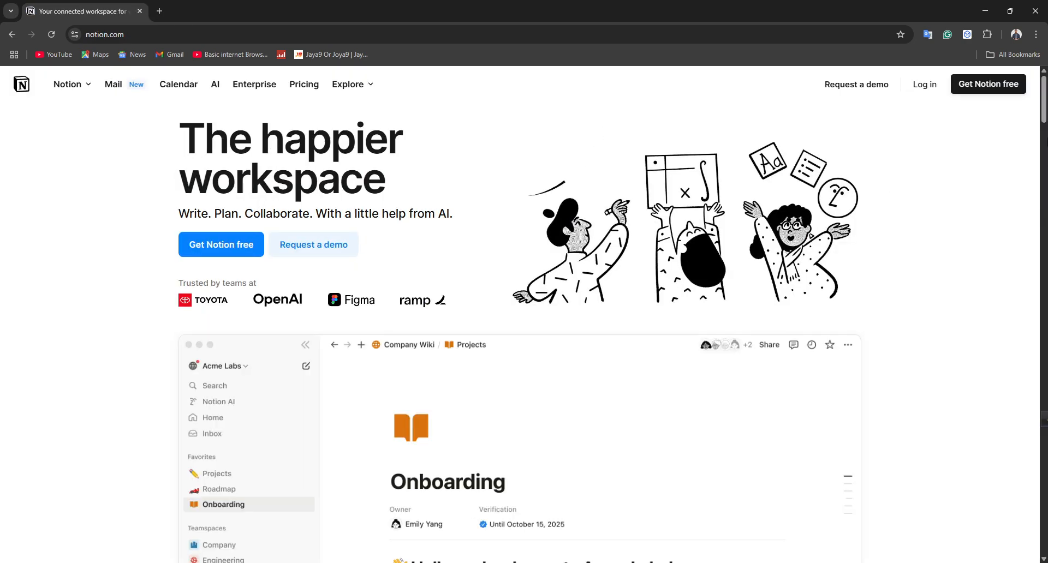
click(973, 92)
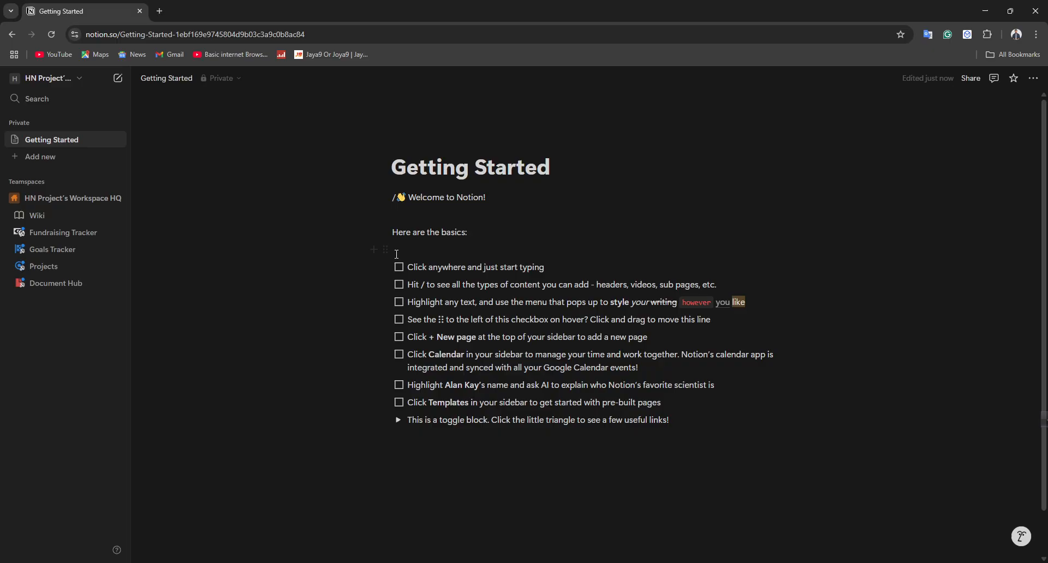
- Tick the first two to-do items in the Getting Started checklist and clear both again
click(399, 268)
click(399, 284)
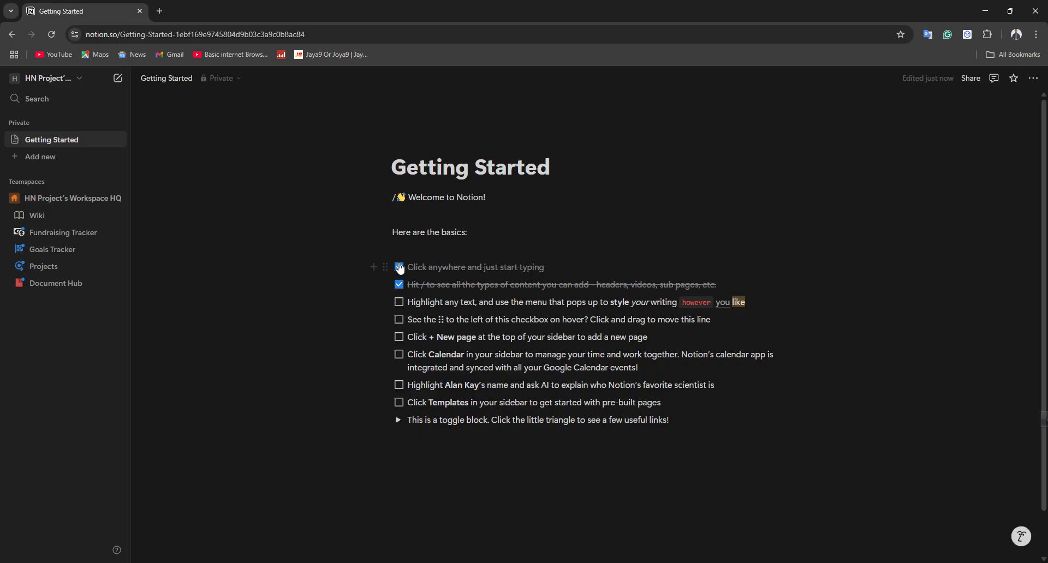
click(399, 267)
drag(389, 293, 391, 291)
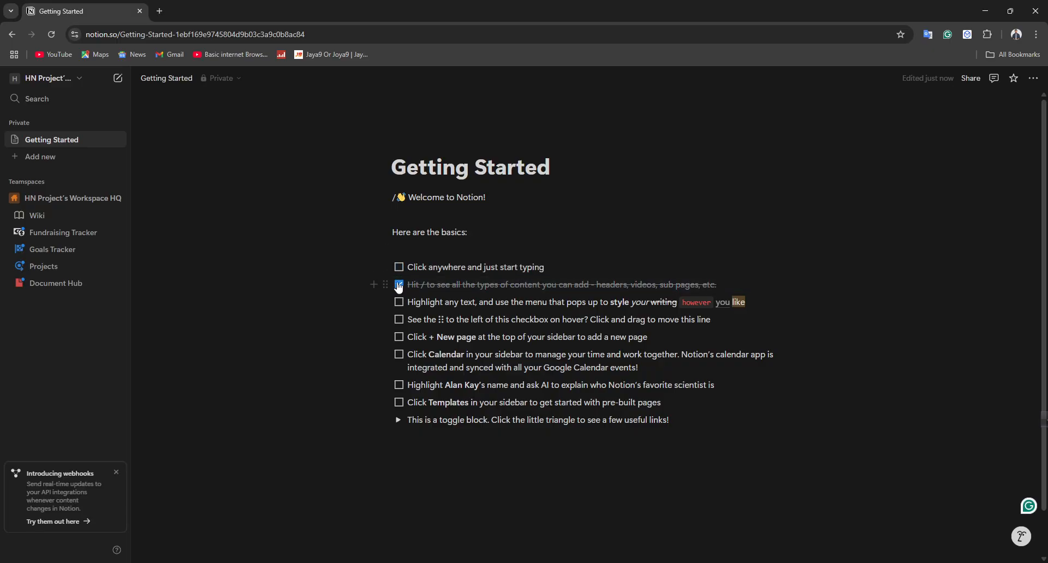
click(399, 284)
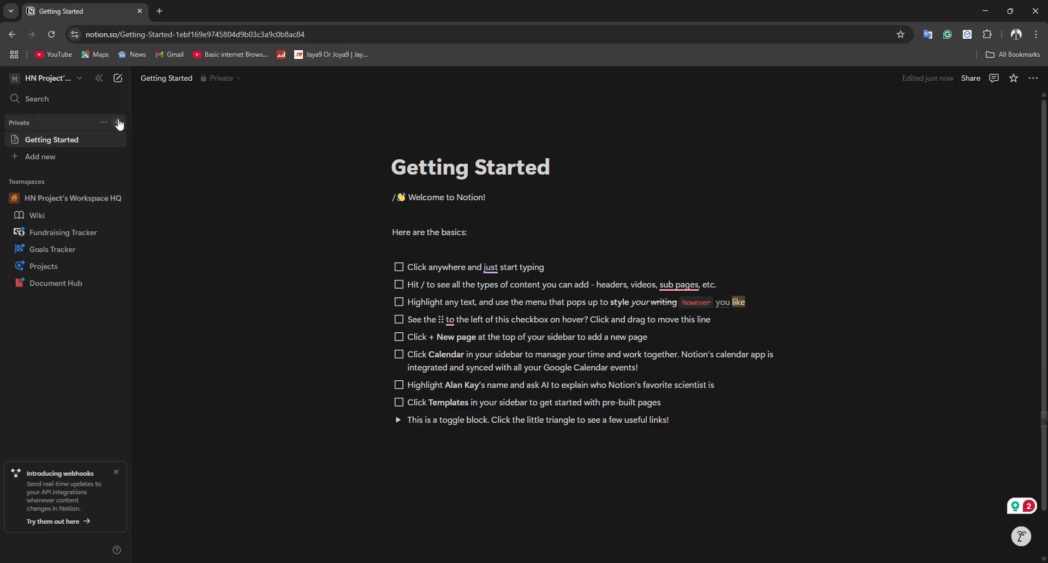
- Add new private pages and title the newest one "Demon Slayer", continuing into its body
click(116, 123)
click(117, 79)
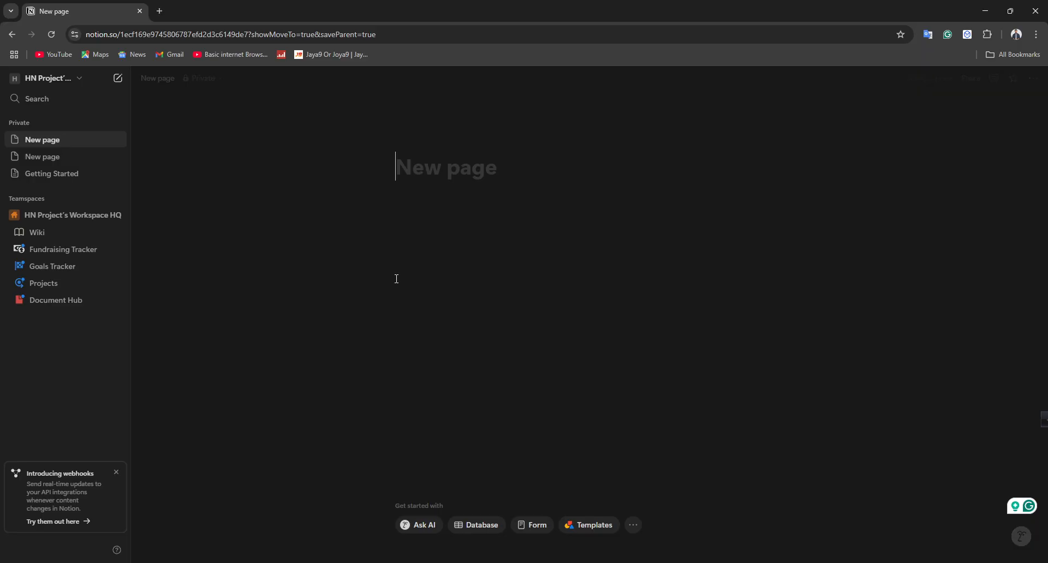
text(Demo)
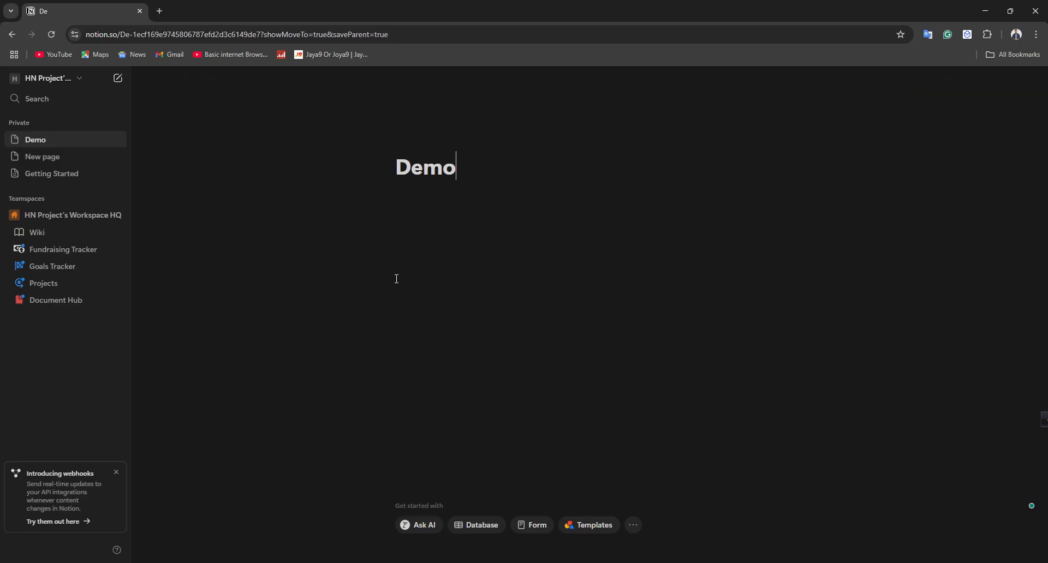
text(n Slayer)
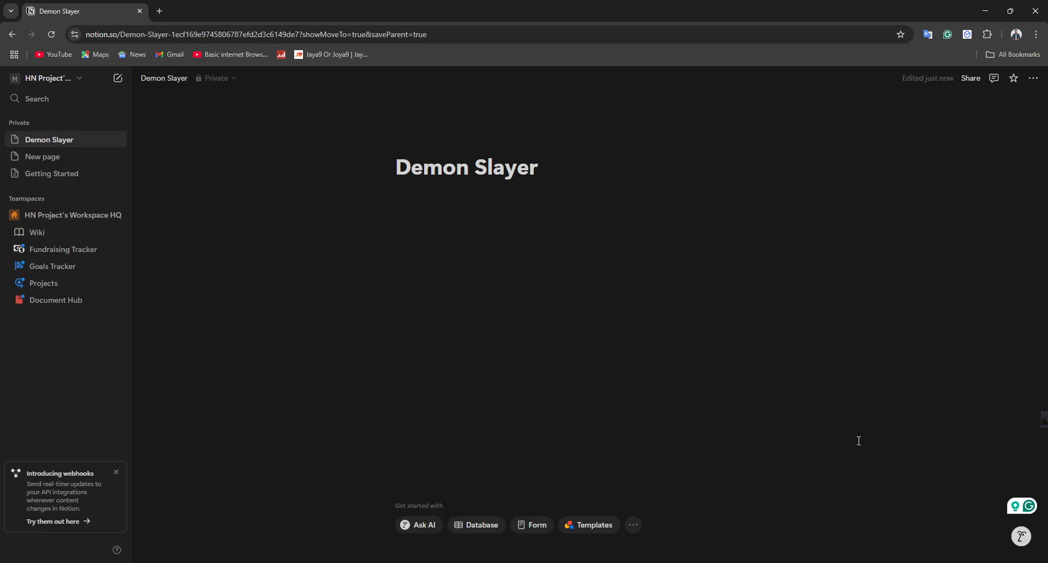
key(Return)
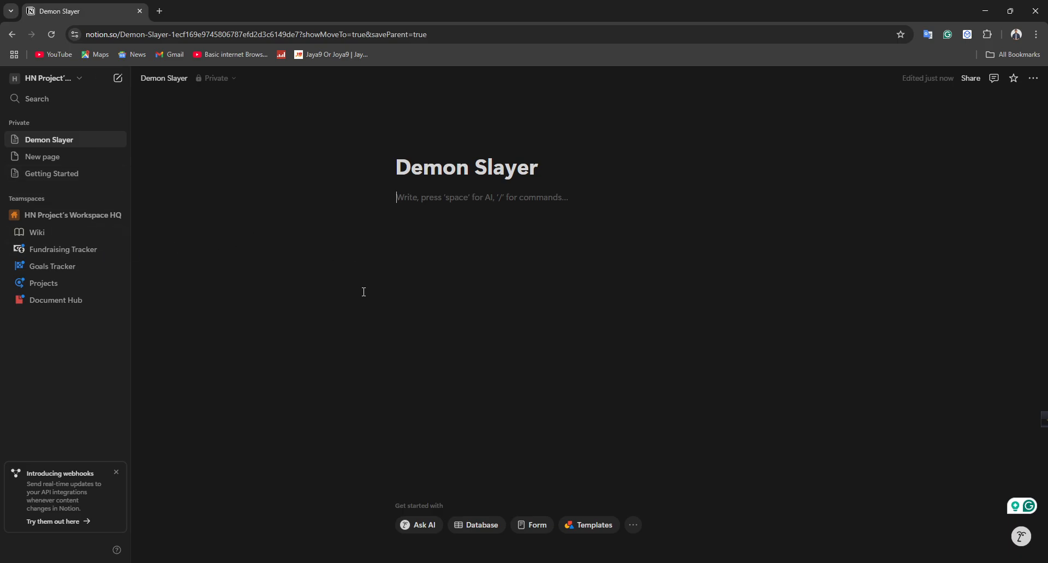
- Ask the AI to "add me an template" in the page body, look through the draft and discard it
key(space)
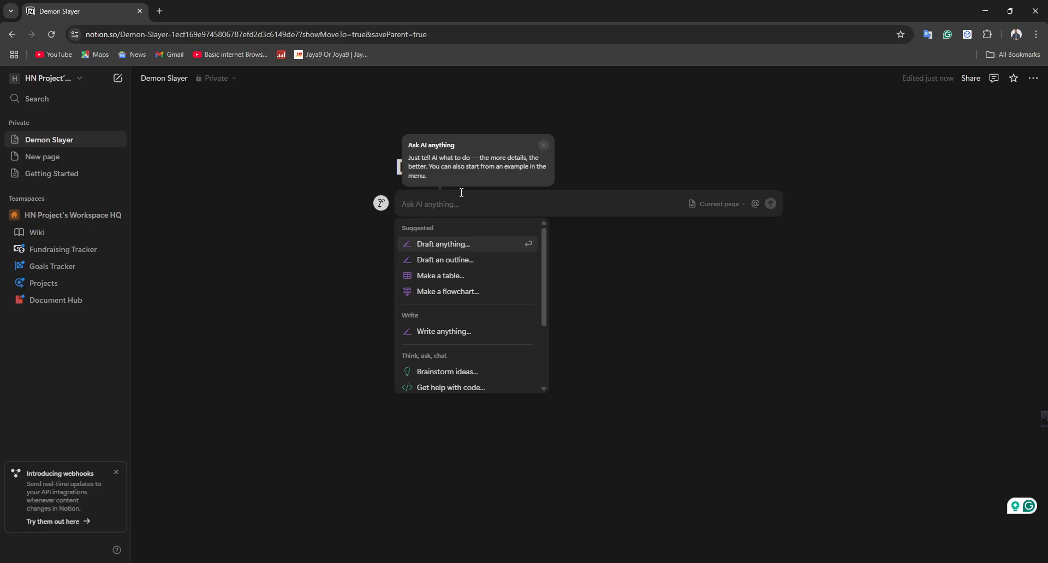
text(add me and)
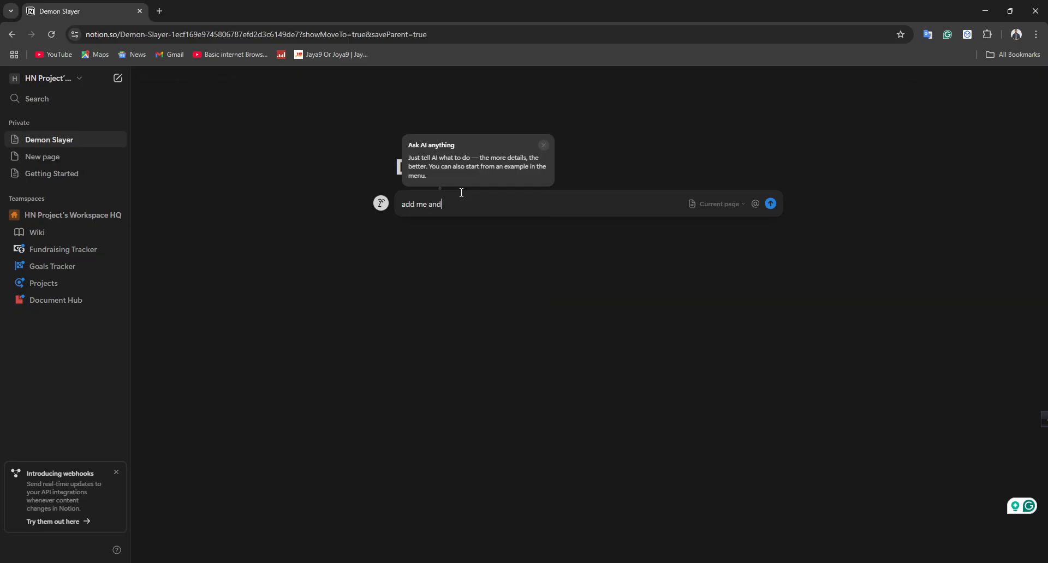
key(BackSpace)
text(template)
key(Return)
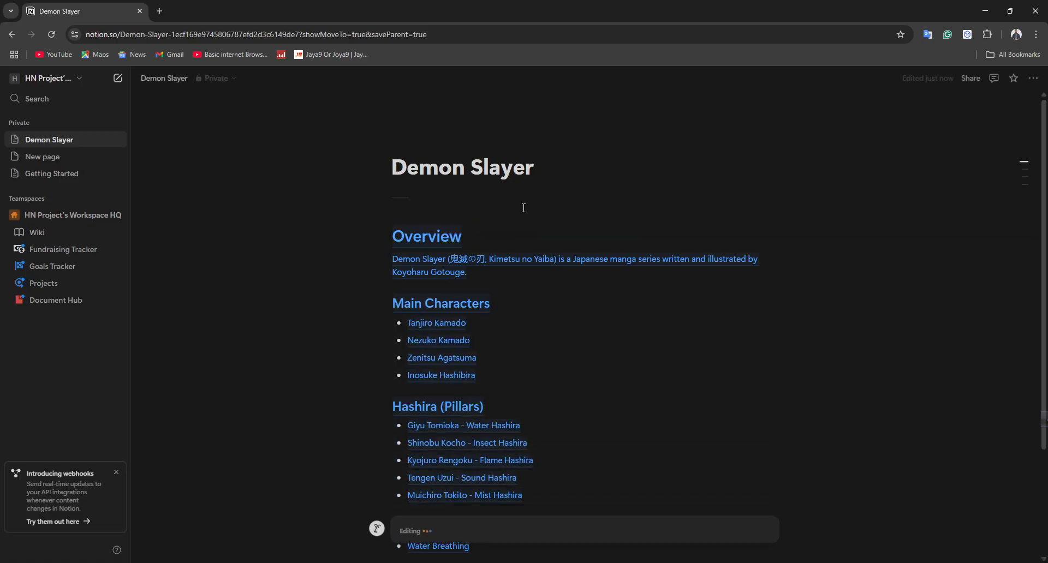
scroll(491, 221, down, 3)
scroll(459, 235, up, 3)
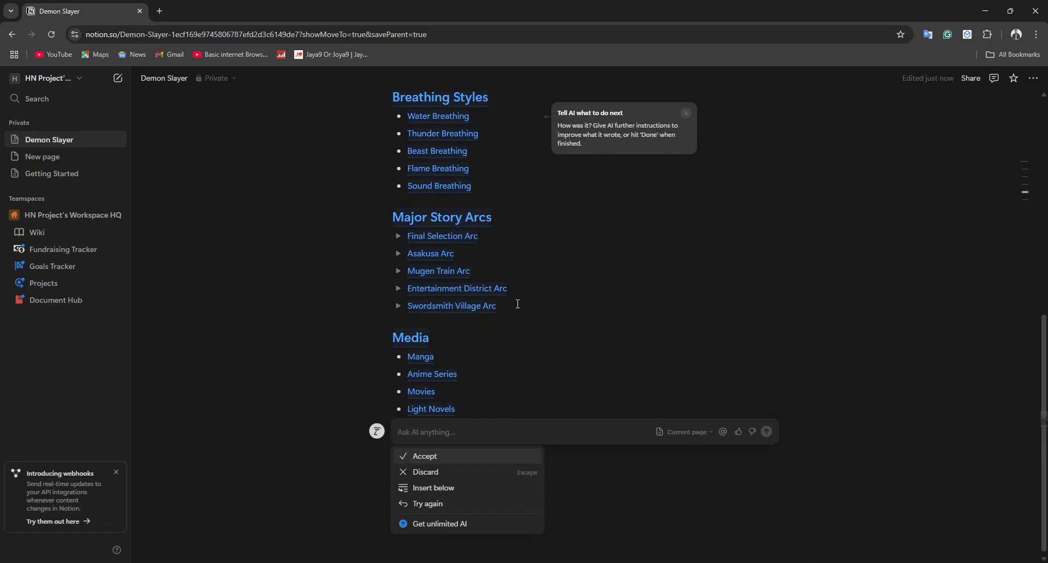
click(442, 138)
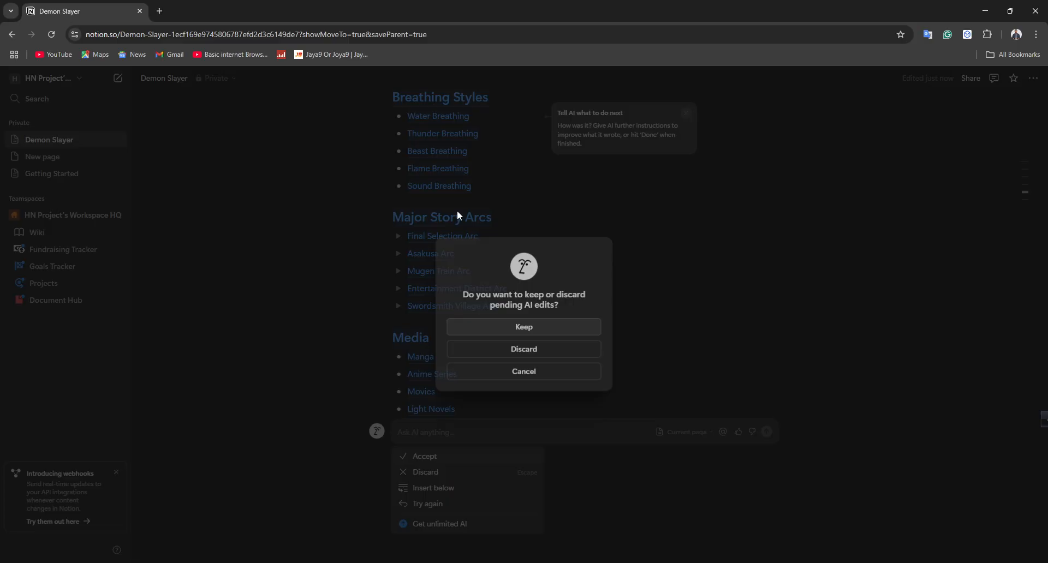
click(473, 349)
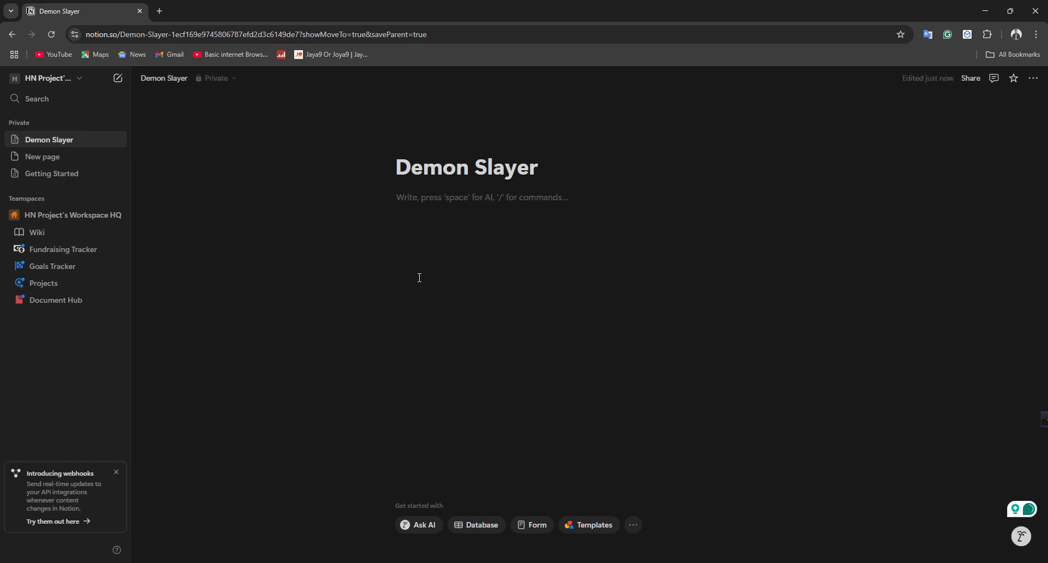
key(space)
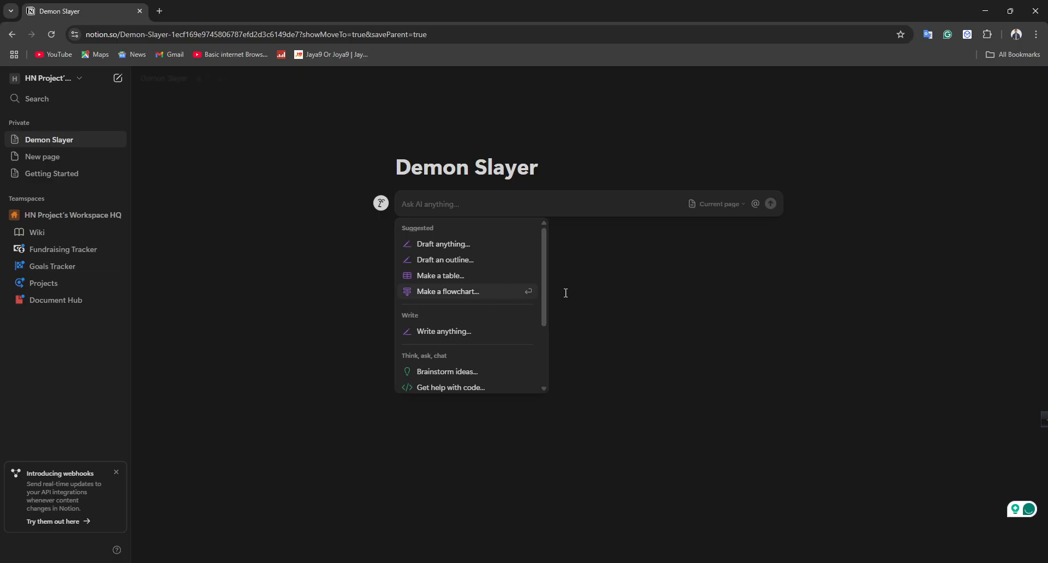
click(472, 261)
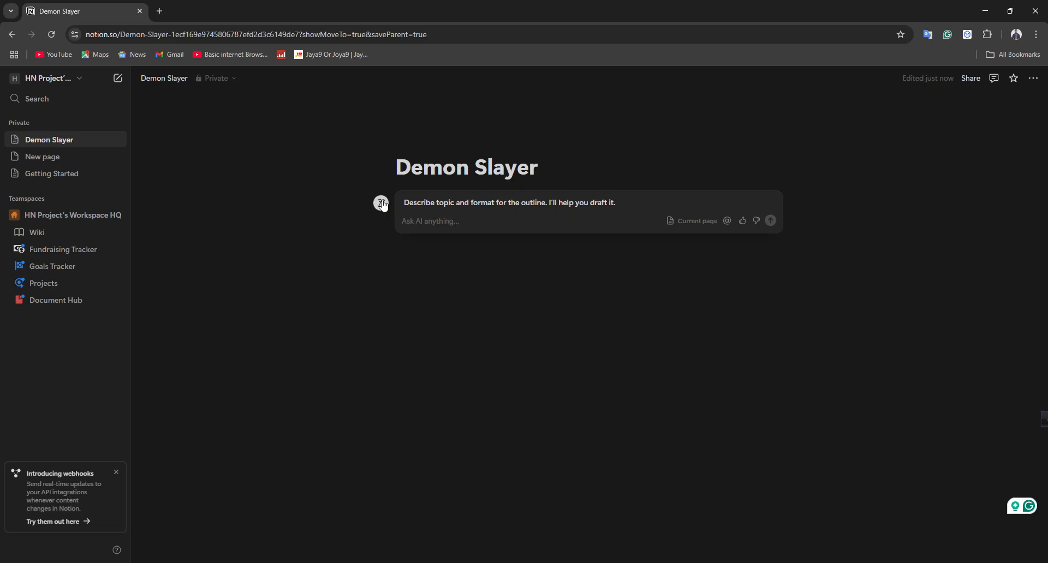
right_click(434, 357)
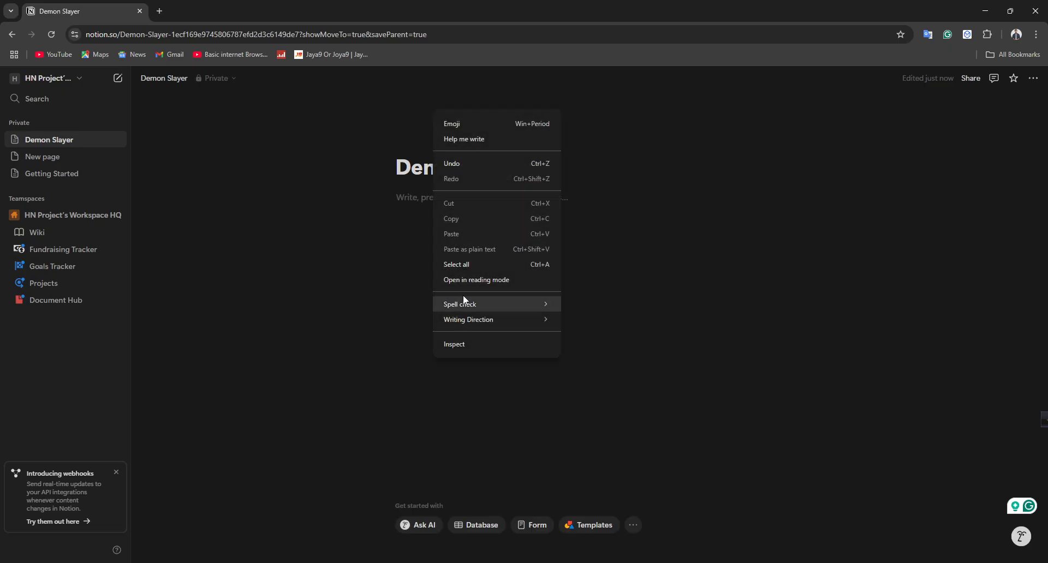
click(325, 329)
- Have the AI write content in the Demon Slayer page with the "Write anything" option and the prompt "how do i add templates"
key(space)
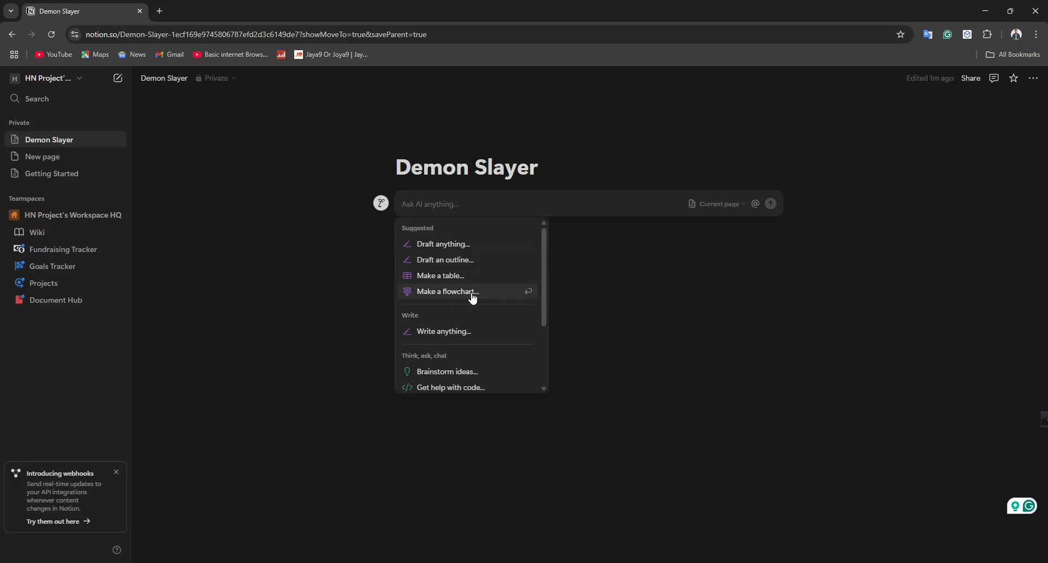
scroll(443, 334, down, 1)
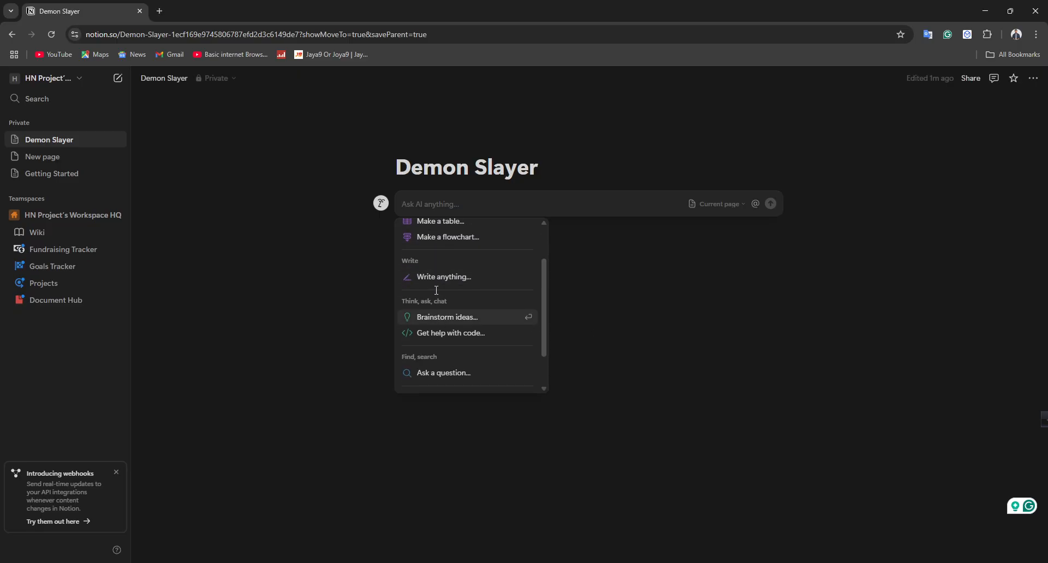
click(434, 278)
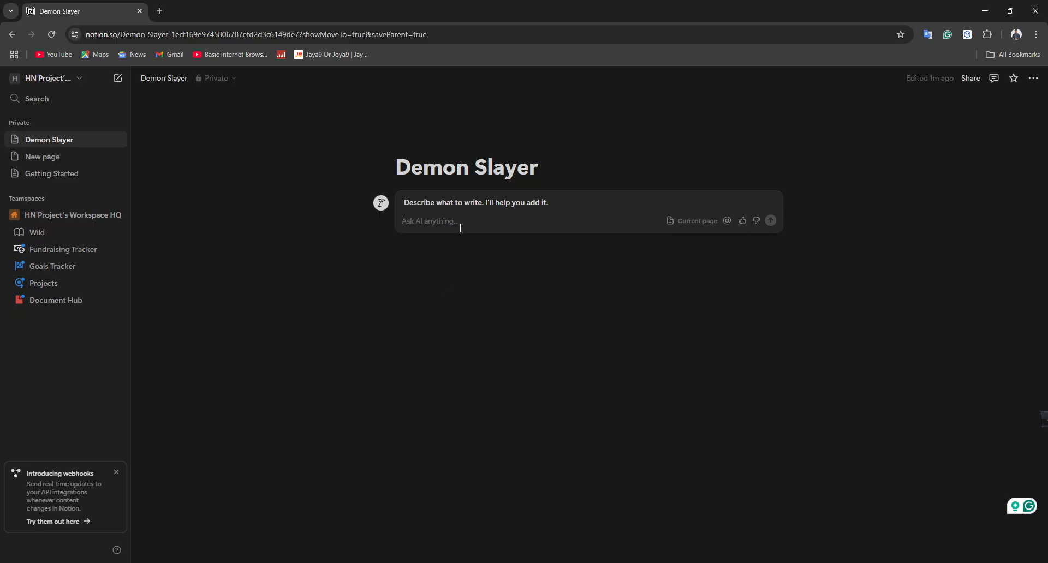
text(how do)
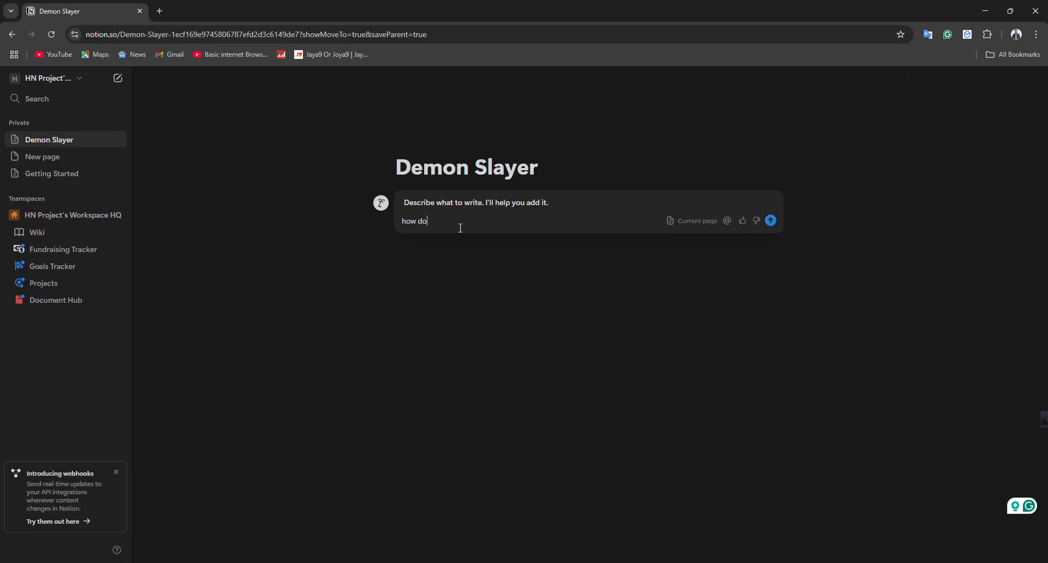
text( i add templates)
key(Return)
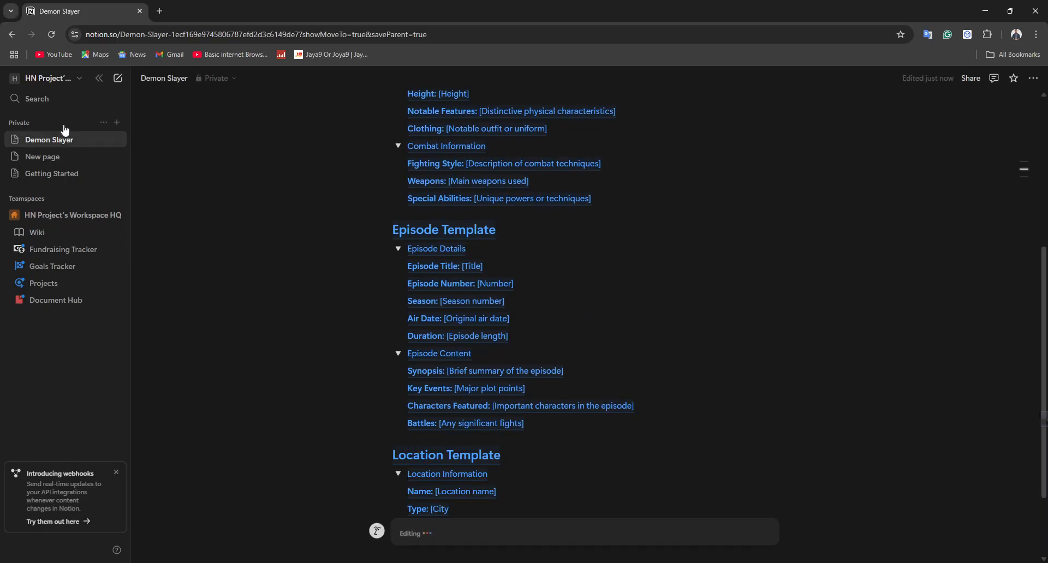
- Accept the AI-generated templates into the Demon Slayer page
click(106, 123)
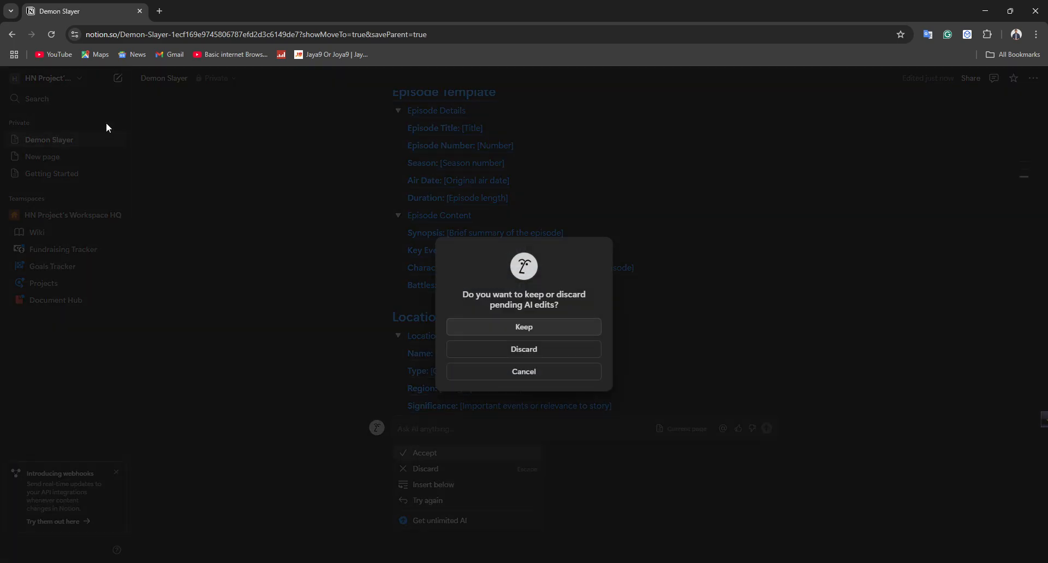
click(250, 201)
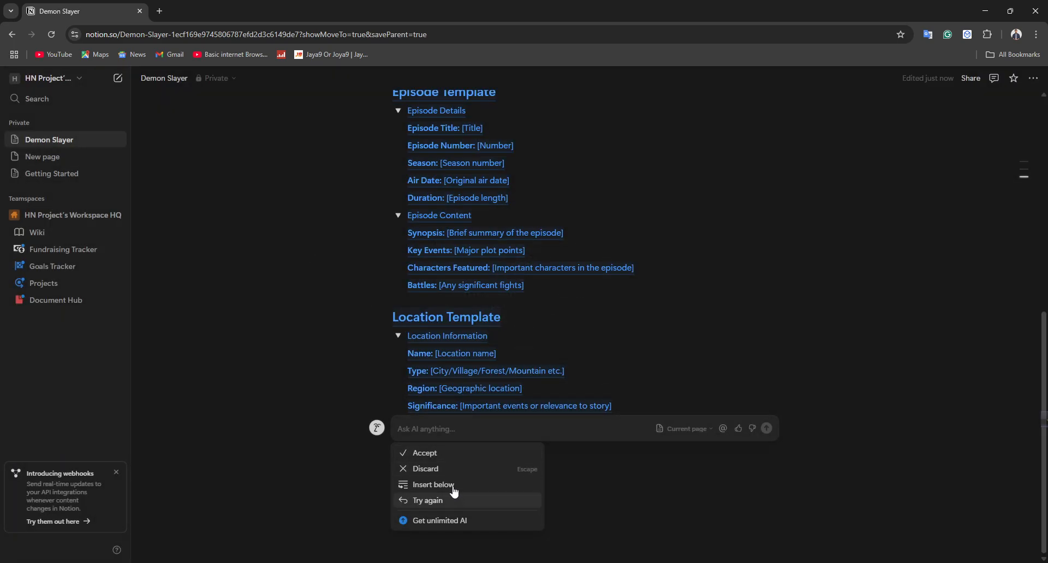
click(424, 454)
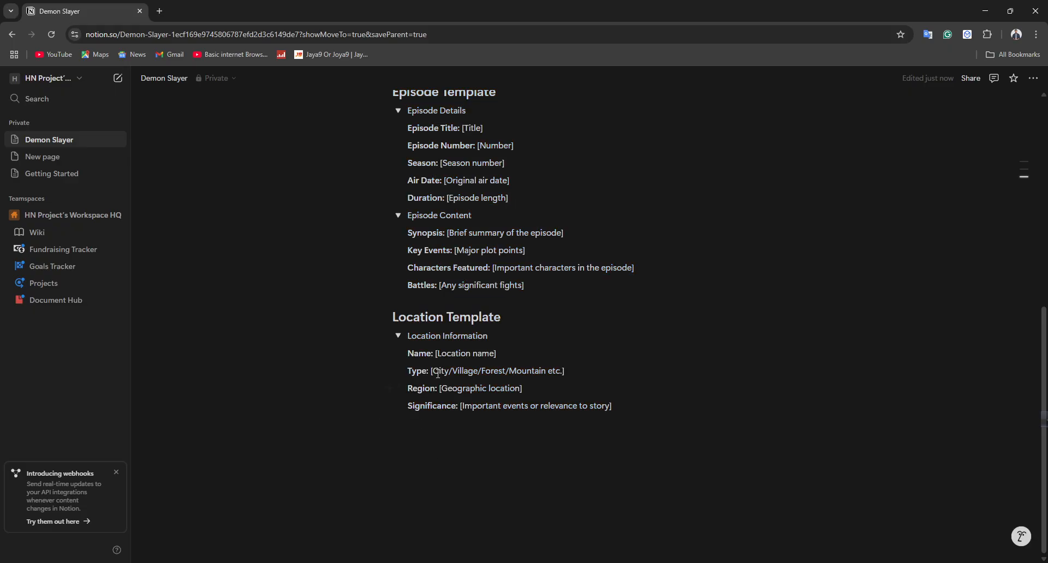
scroll(438, 373, up, 7)
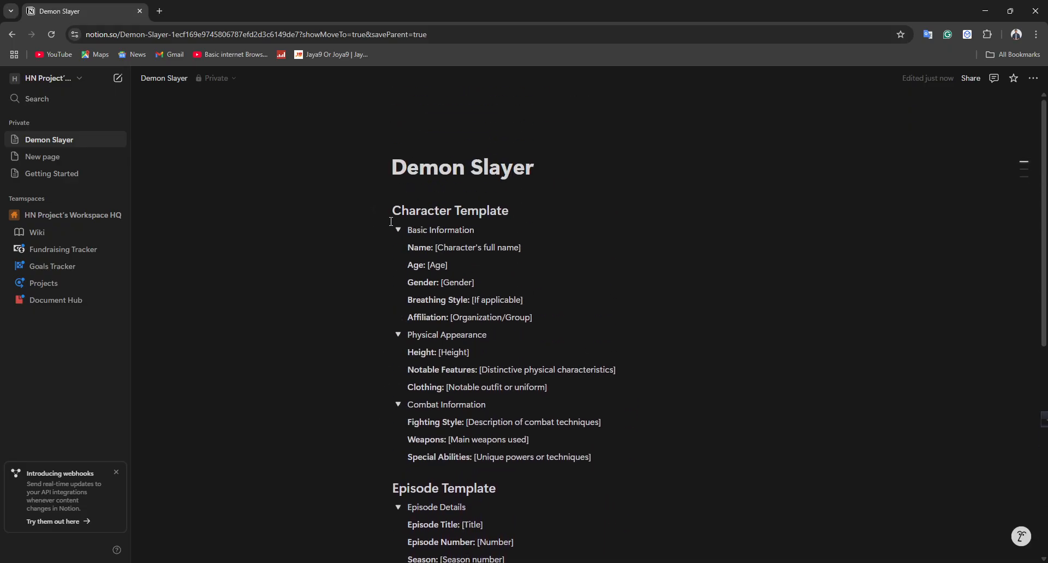
drag(405, 229, 533, 250)
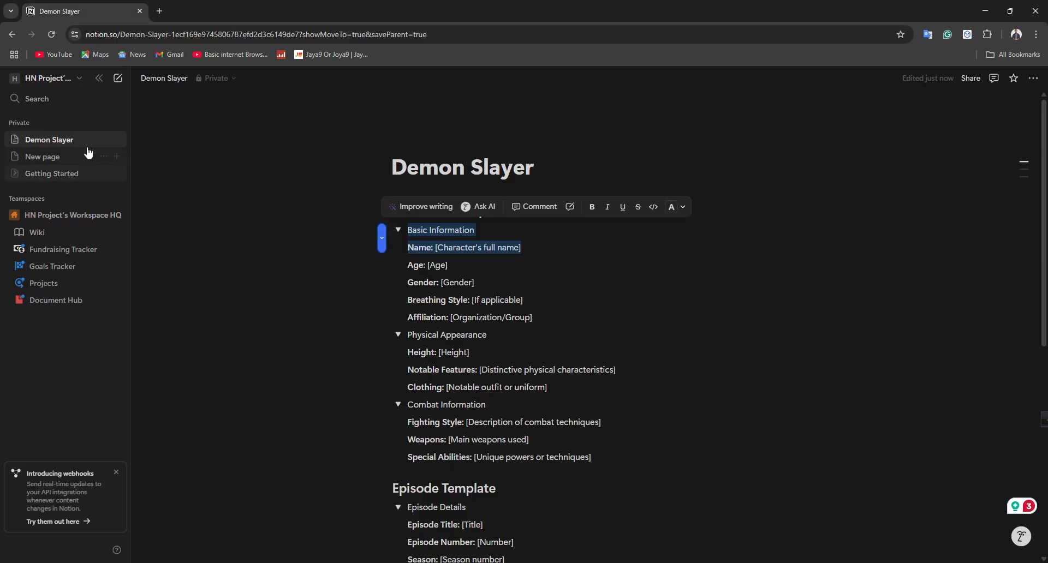
right_click(294, 237)
click(447, 166)
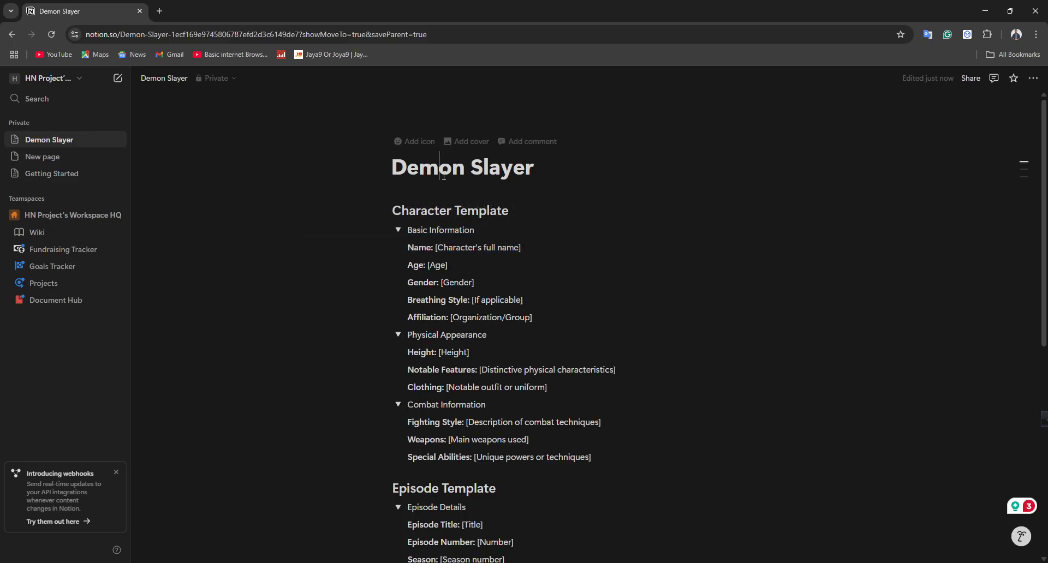
- Add a cover to the Demon Slayer page and replace it with the uploaded image pexels-rdne-stock-project-5698851-scaled from Downloads
click(454, 144)
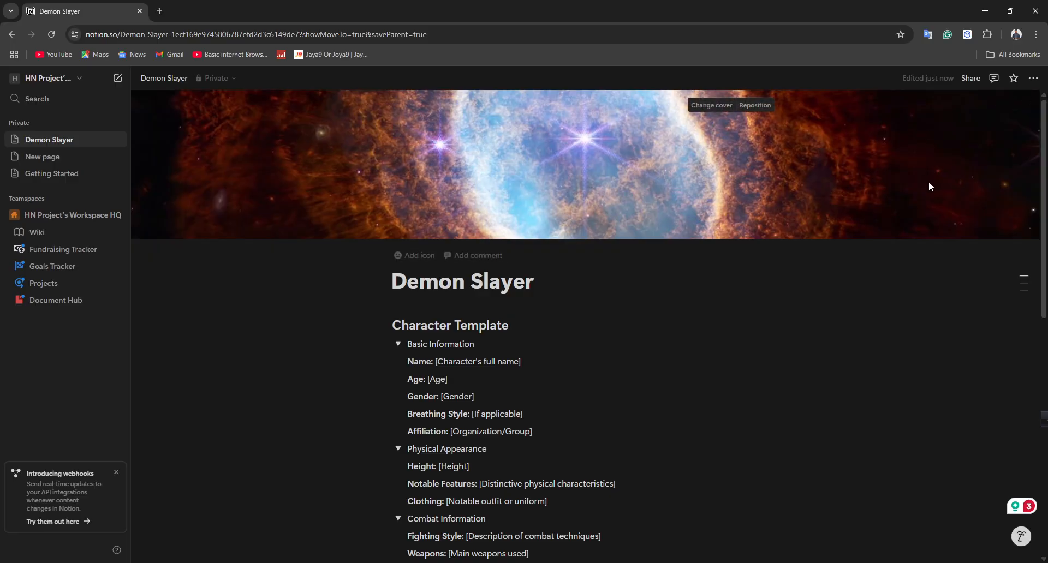
click(702, 106)
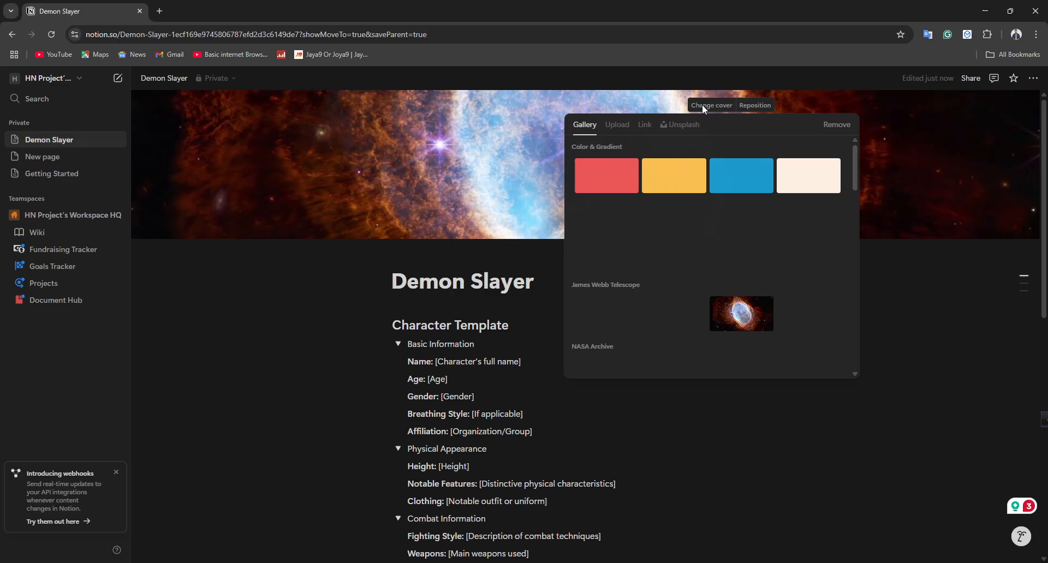
click(617, 125)
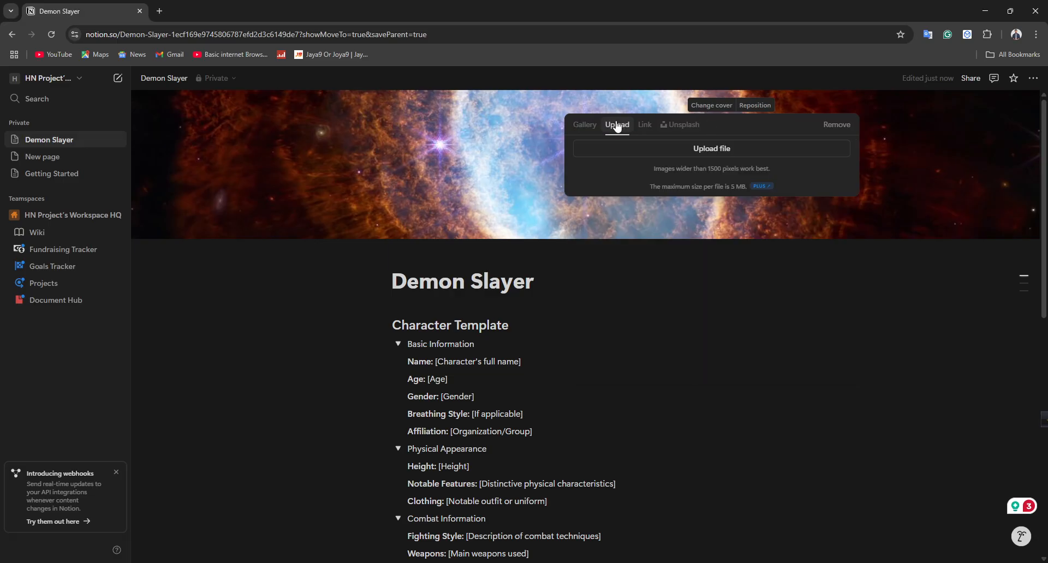
click(646, 157)
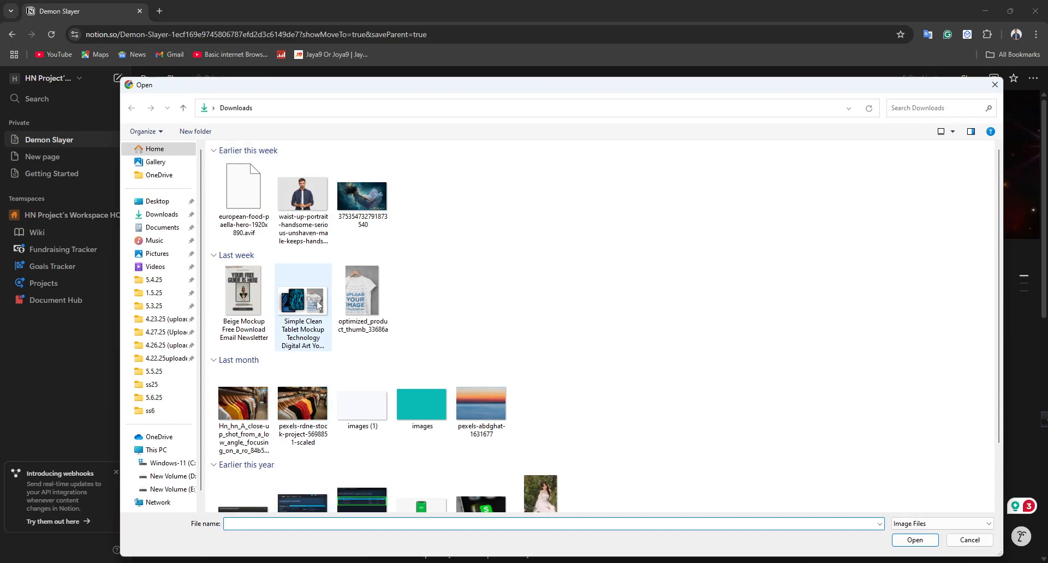
click(375, 214)
scroll(353, 327, down, 1)
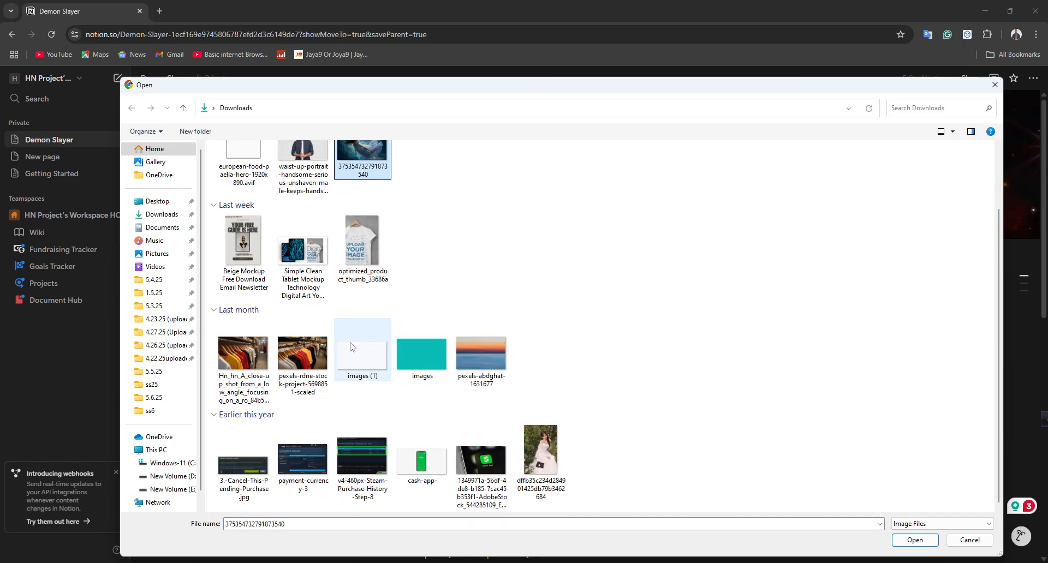
click(318, 362)
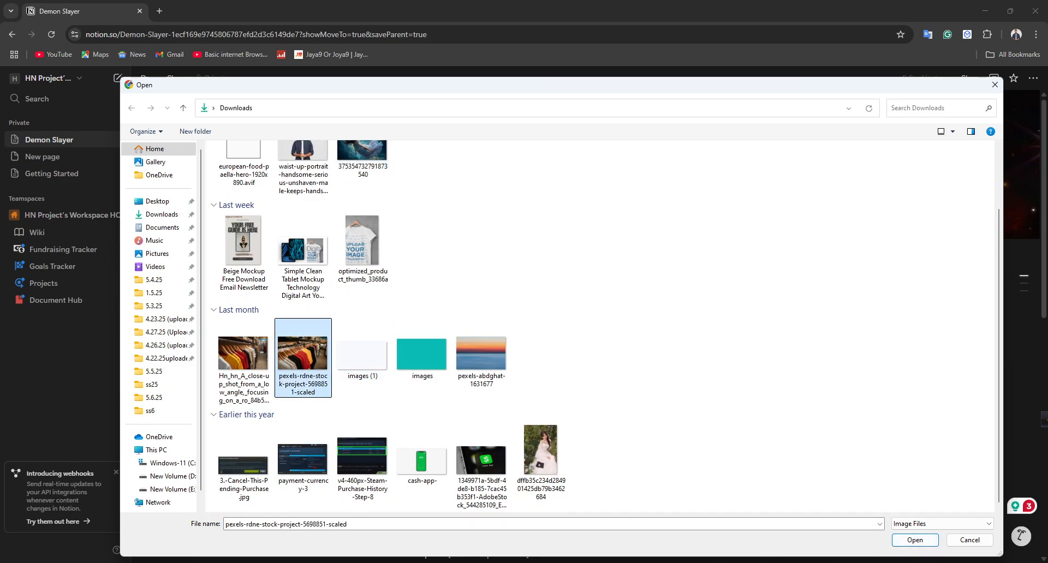
click(899, 527)
click(876, 546)
click(904, 545)
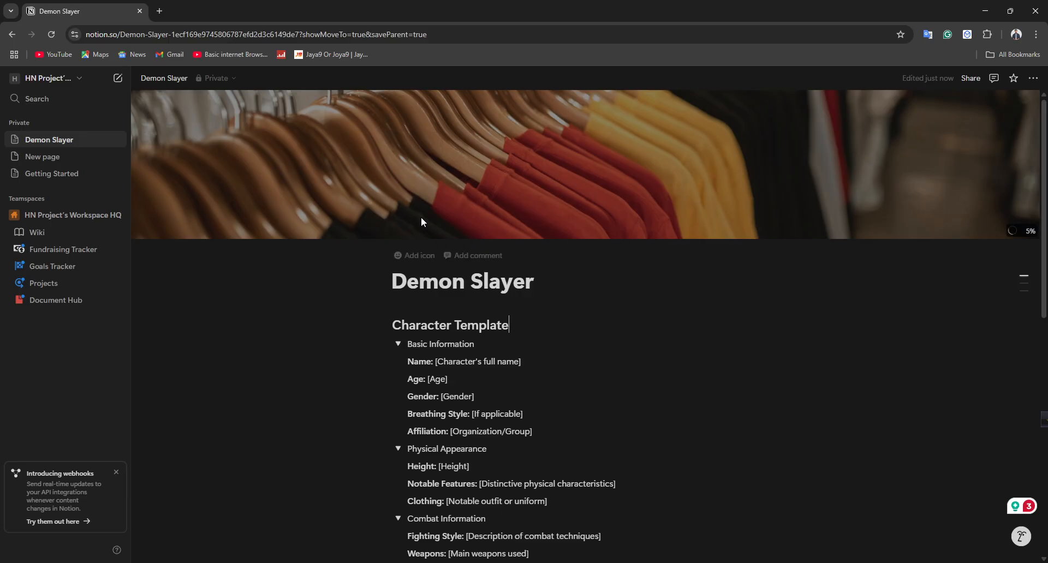
- Add the star-struck emoji as the page icon, and replace it with the face in clouds emoji
click(415, 255)
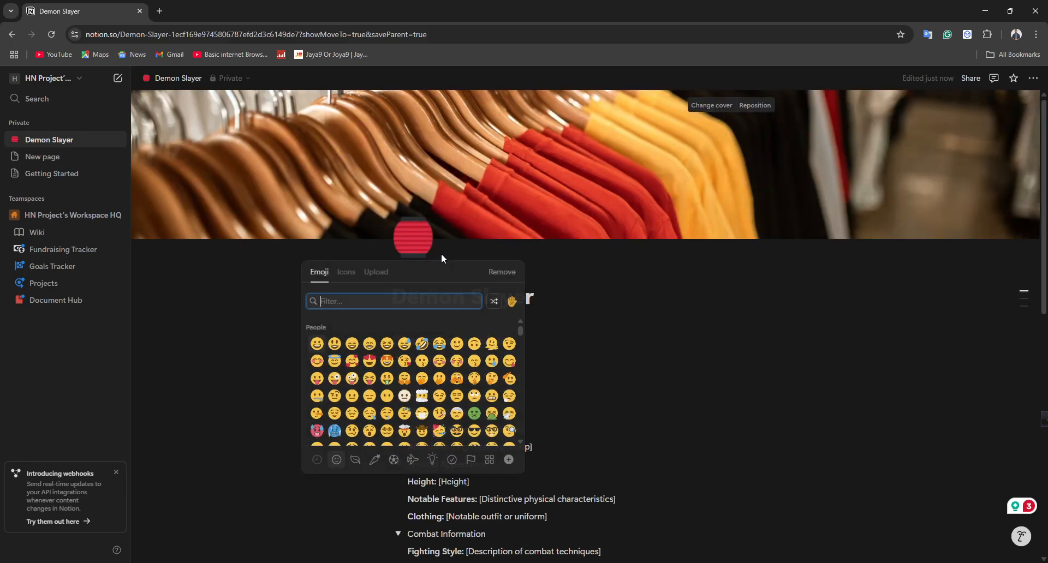
click(387, 361)
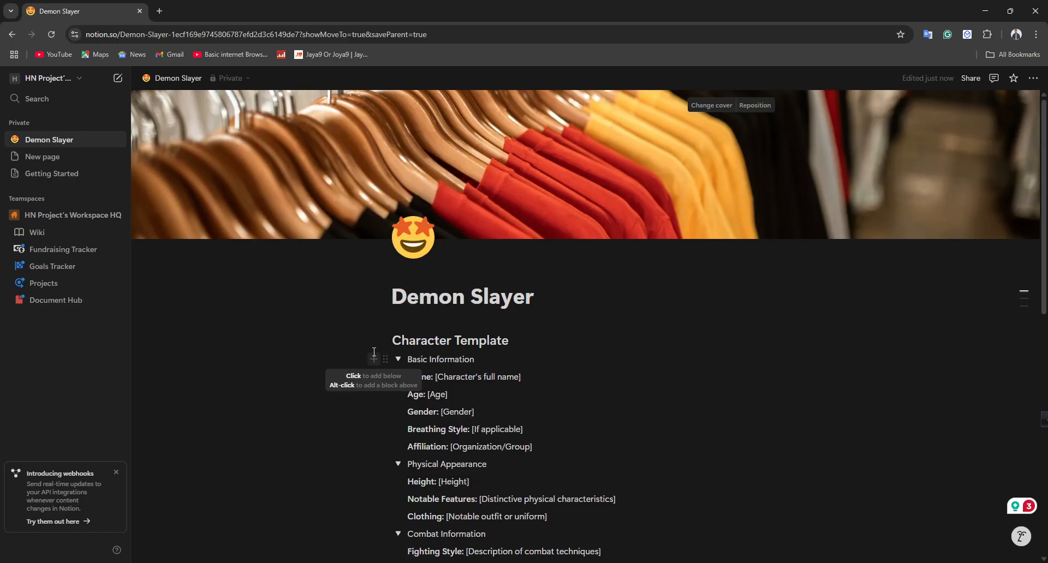
click(412, 256)
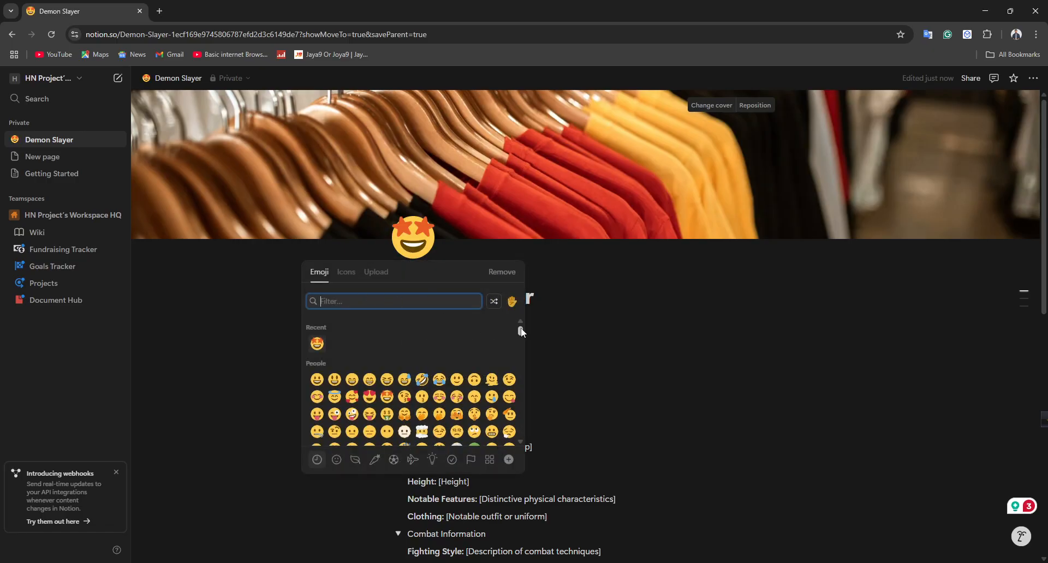
right_click(424, 240)
click(424, 240)
click(422, 431)
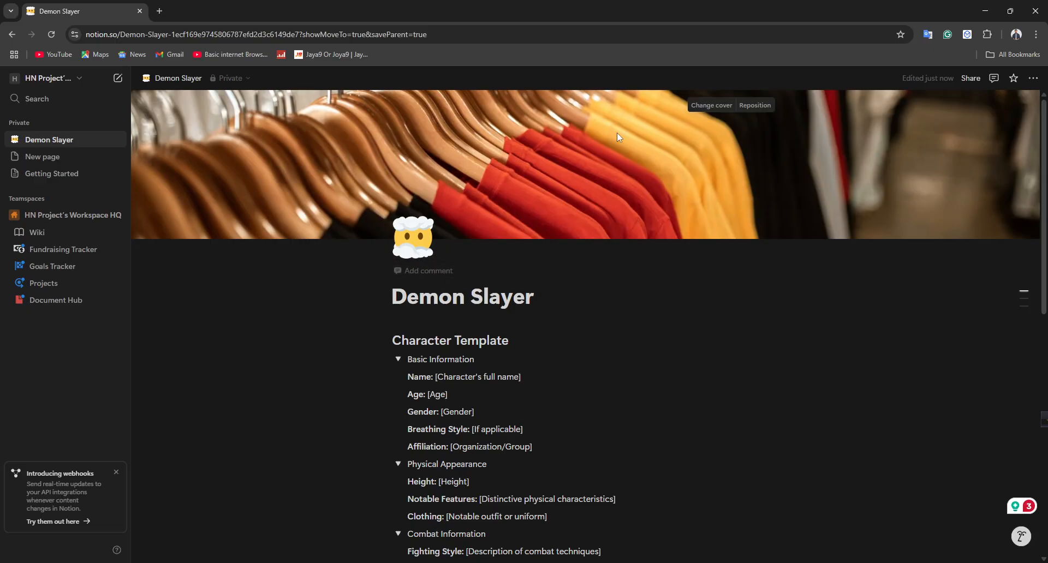
- Change the page cover to the NASA Archive gallery picture of the large fan with wooden blades
click(699, 107)
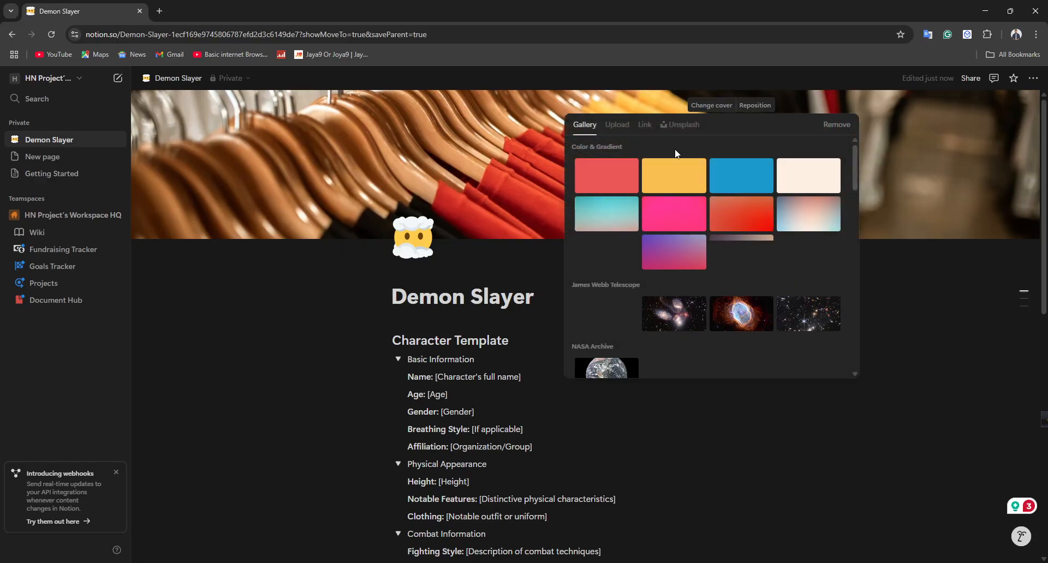
scroll(752, 322, down, 2)
scroll(751, 322, down, 2)
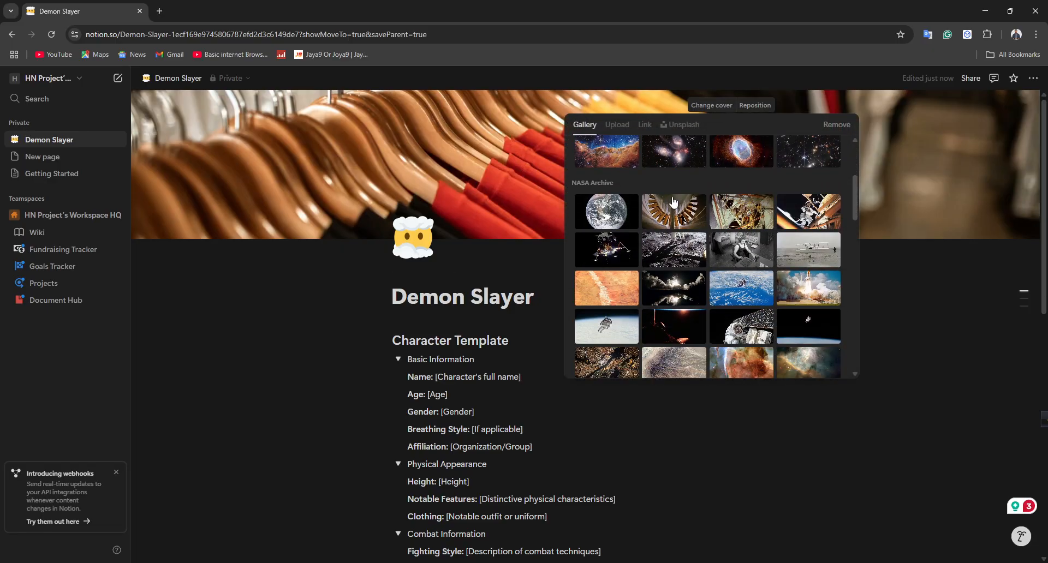
click(689, 214)
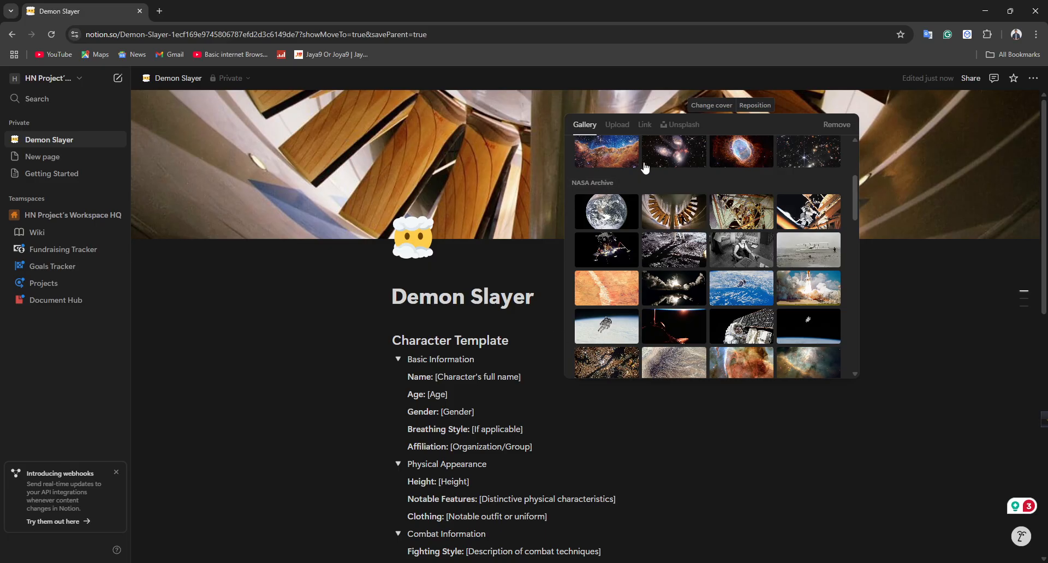
- Reposition the cover picture by shifting it upward so that a lower part of the image fills the banner
click(741, 108)
click(745, 109)
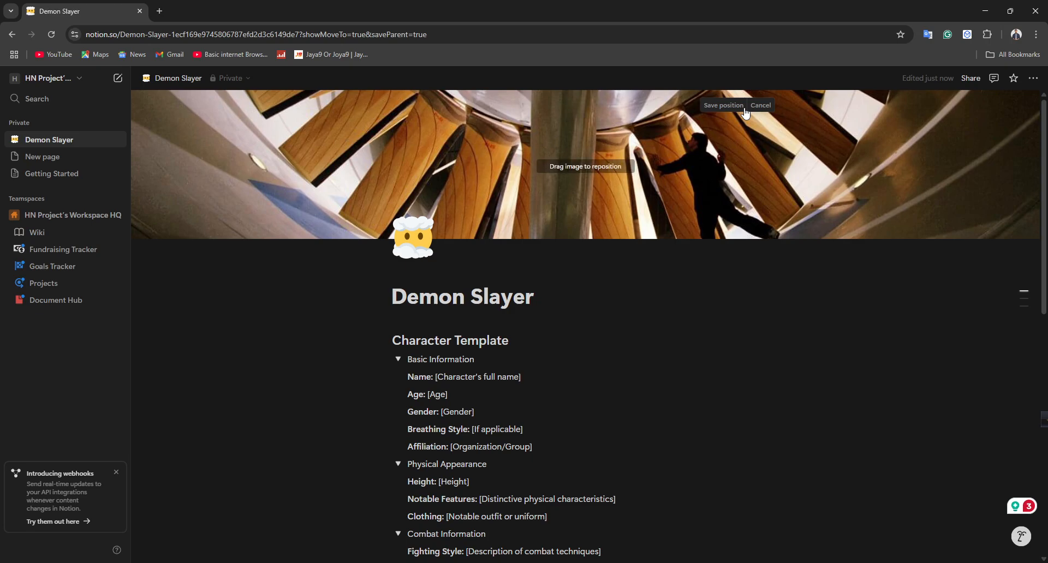
drag(650, 153, 592, 66)
click(720, 349)
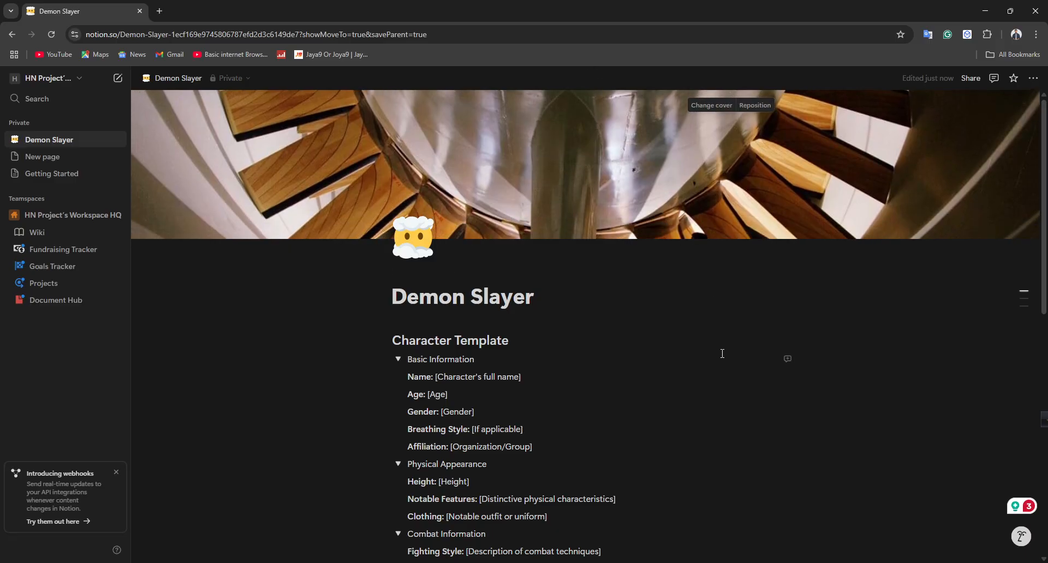
- Post the comment "Tanjiro Tatakae" on the Basic Information toggle and resolve it
click(786, 358)
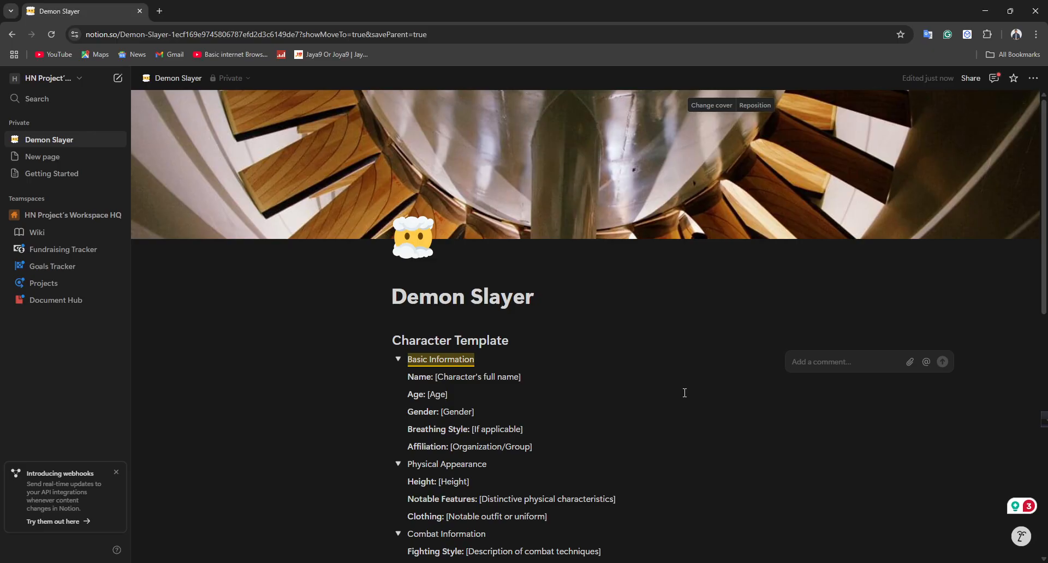
text(Tanjiro Tatakae)
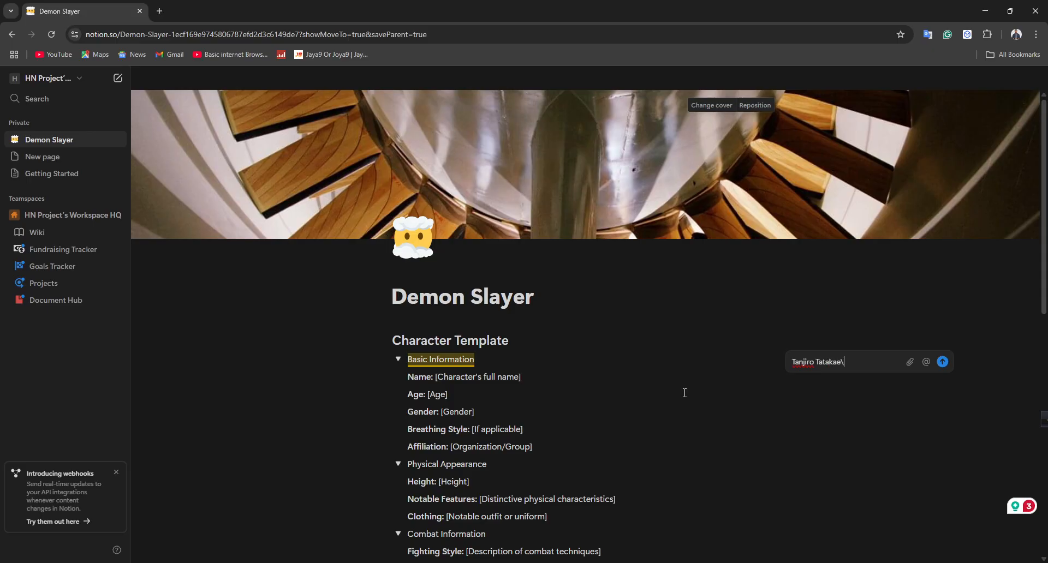
key(Return)
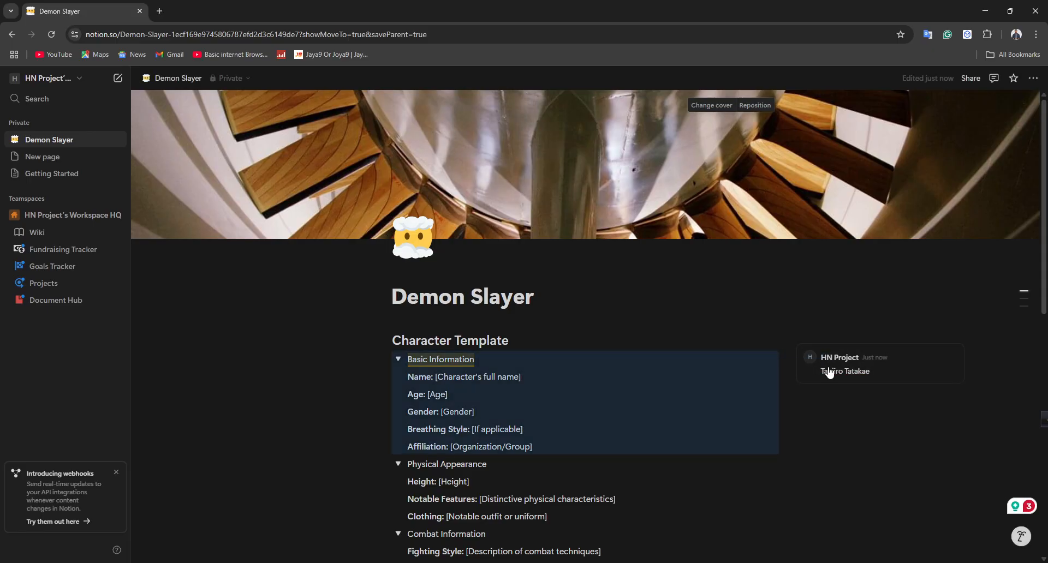
click(933, 357)
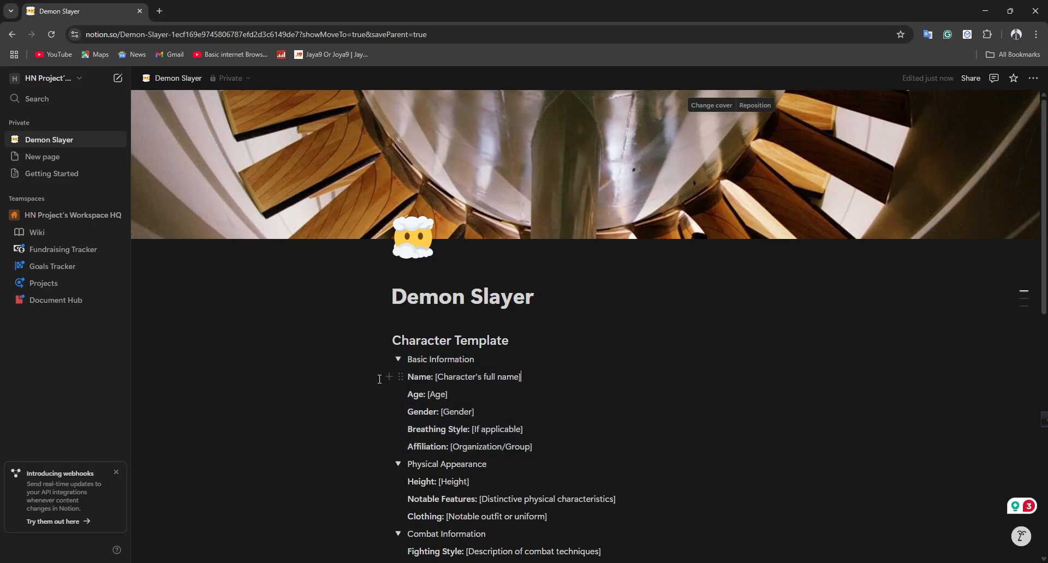
- Copy the link to the Name block under Basic Information in the Character Template
click(399, 378)
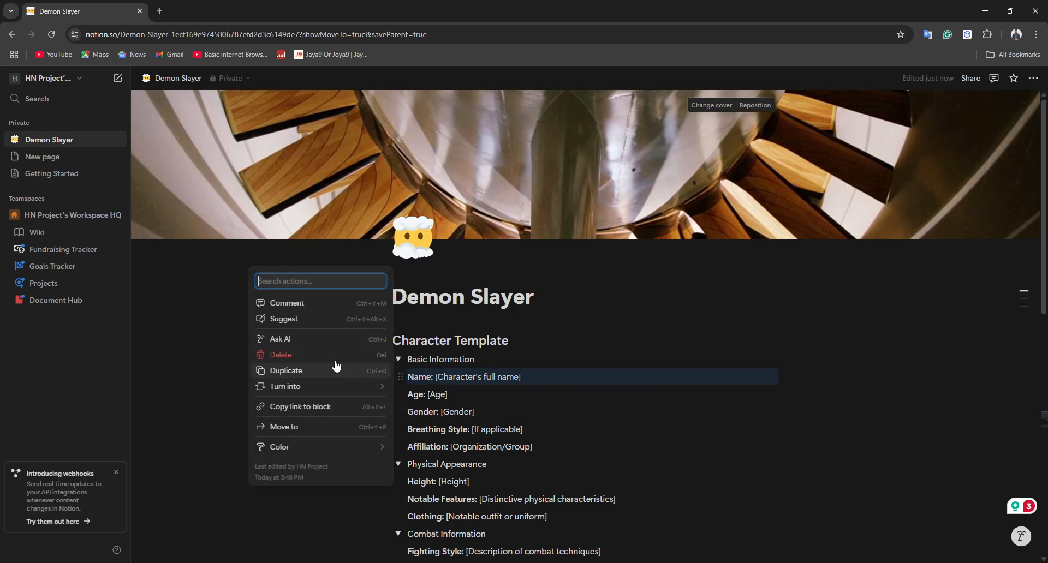
mouse_move(330, 388)
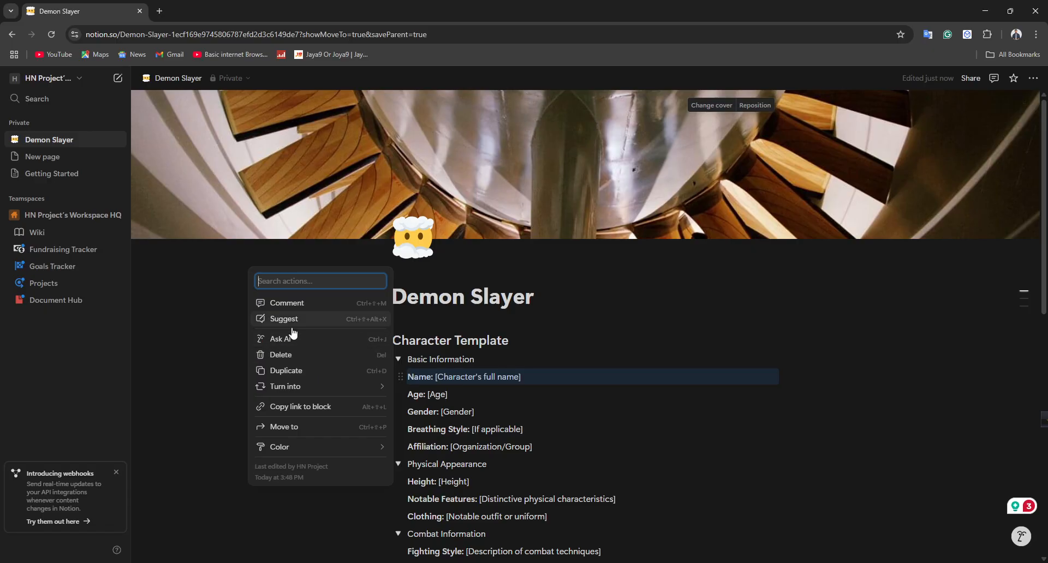
click(327, 407)
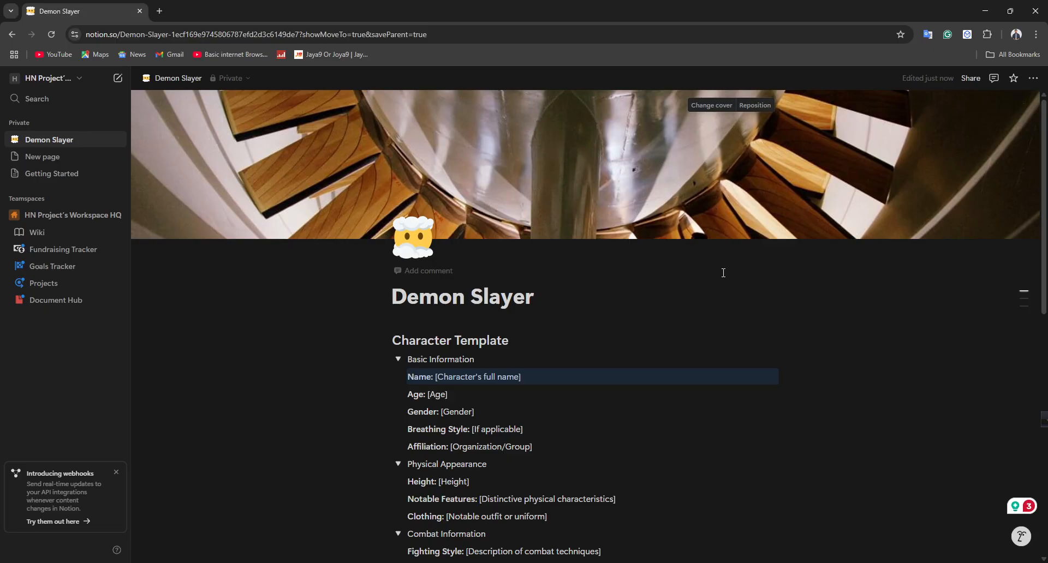
- Look through the page's options and the available file and third-party import sources, and close the import settings
click(1034, 79)
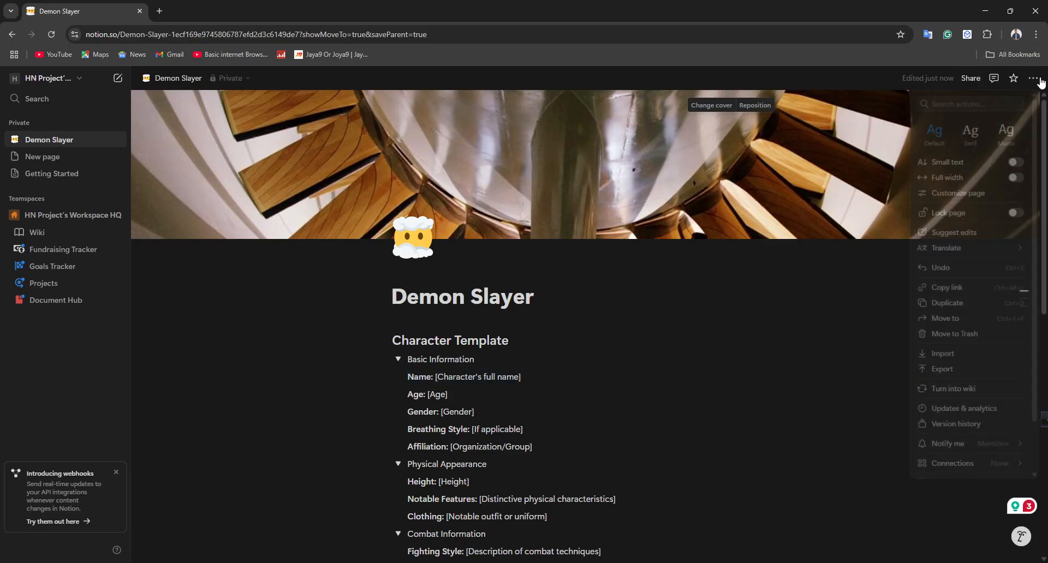
click(965, 196)
click(1029, 82)
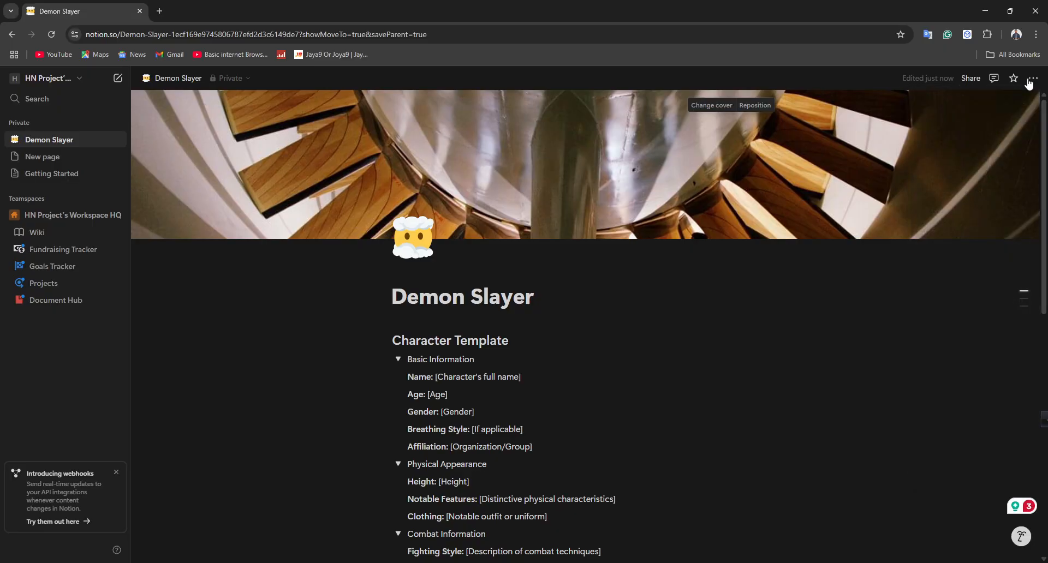
click(1029, 81)
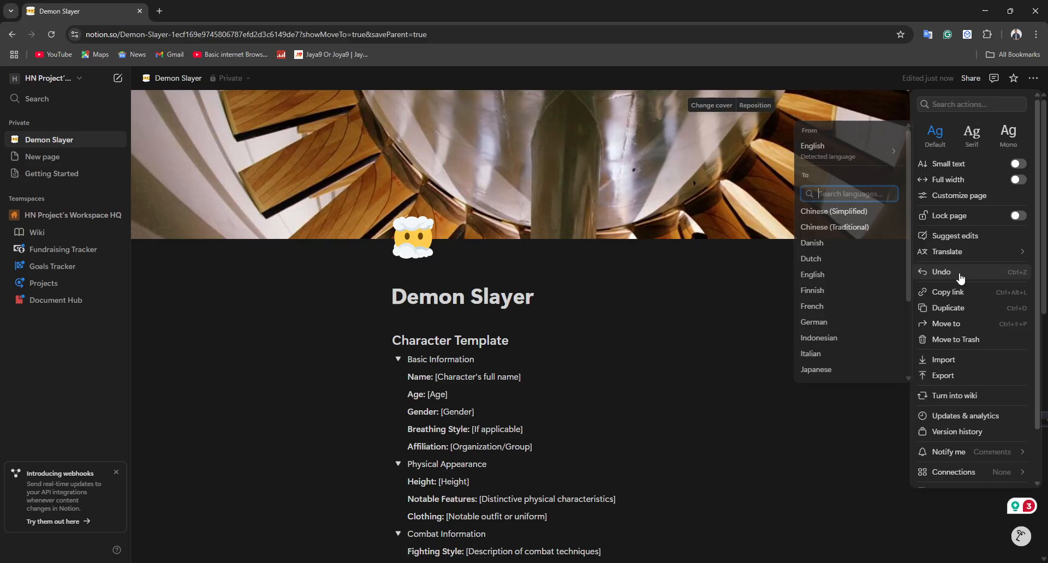
click(969, 361)
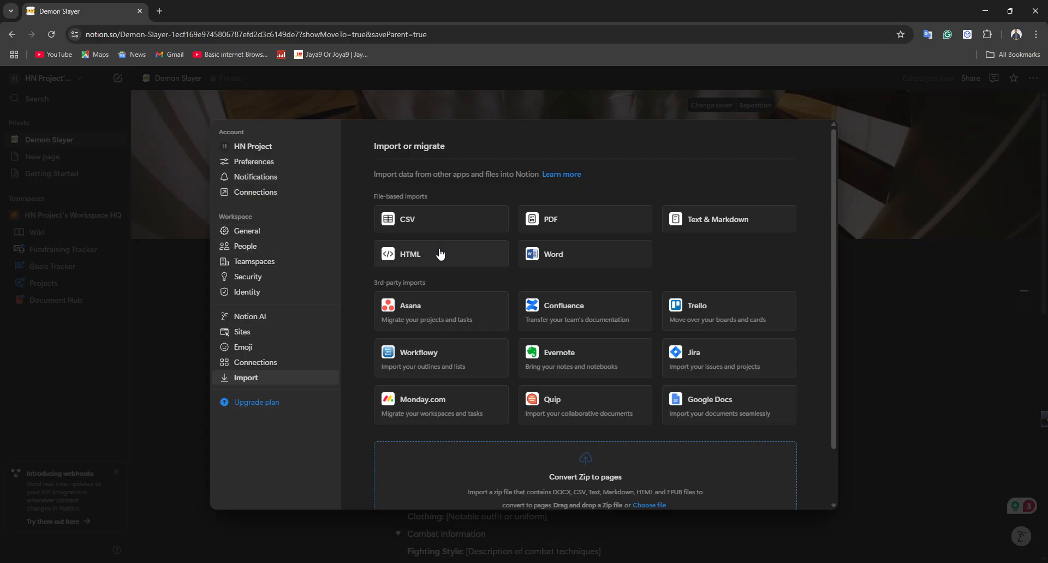
scroll(507, 356, down, 2)
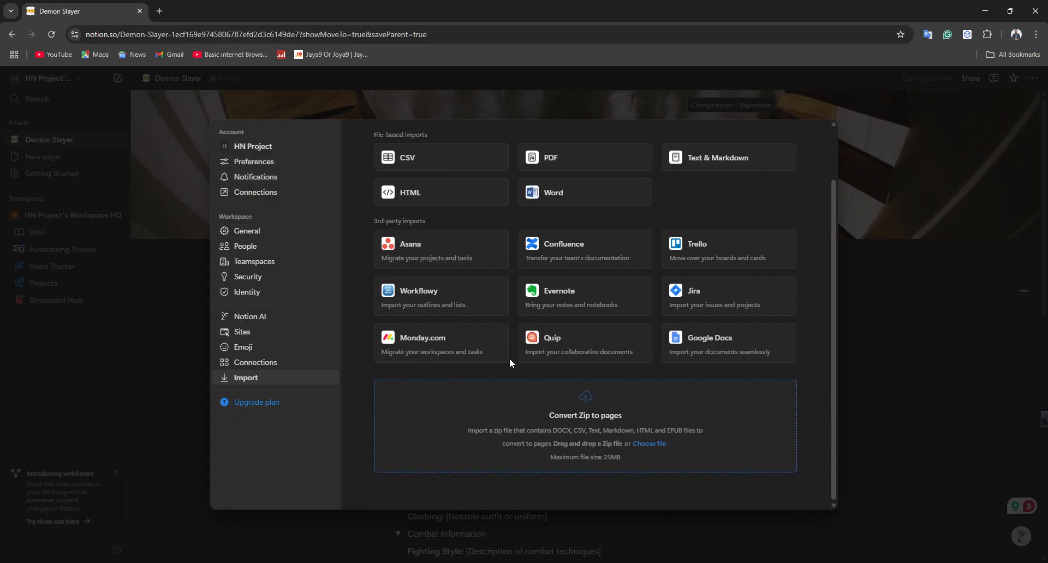
click(839, 179)
- Look over the page's templates and jump to the Episode Template heading through the page outline
scroll(666, 329, down, 8)
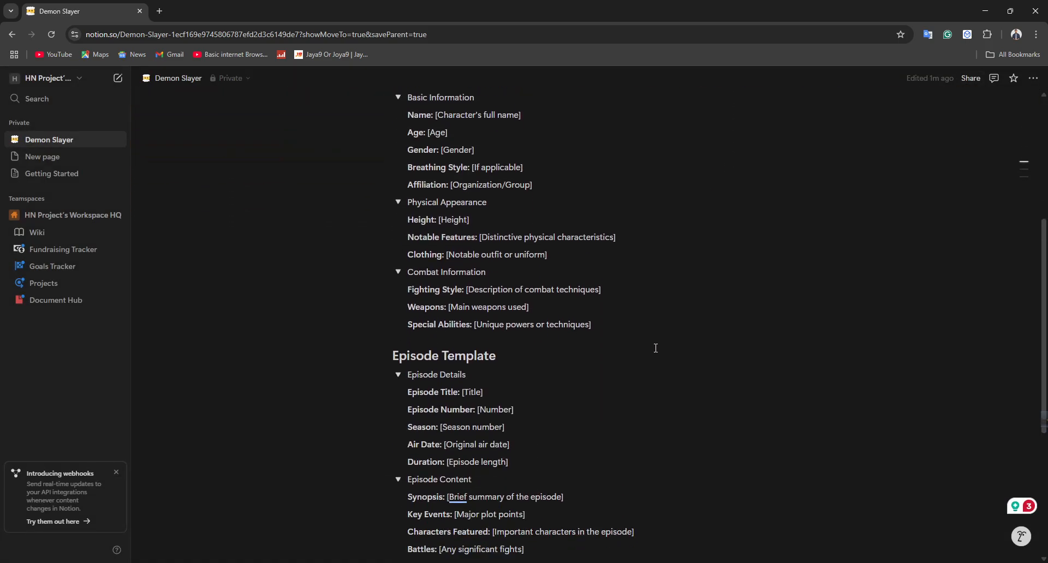
scroll(638, 354, up, 8)
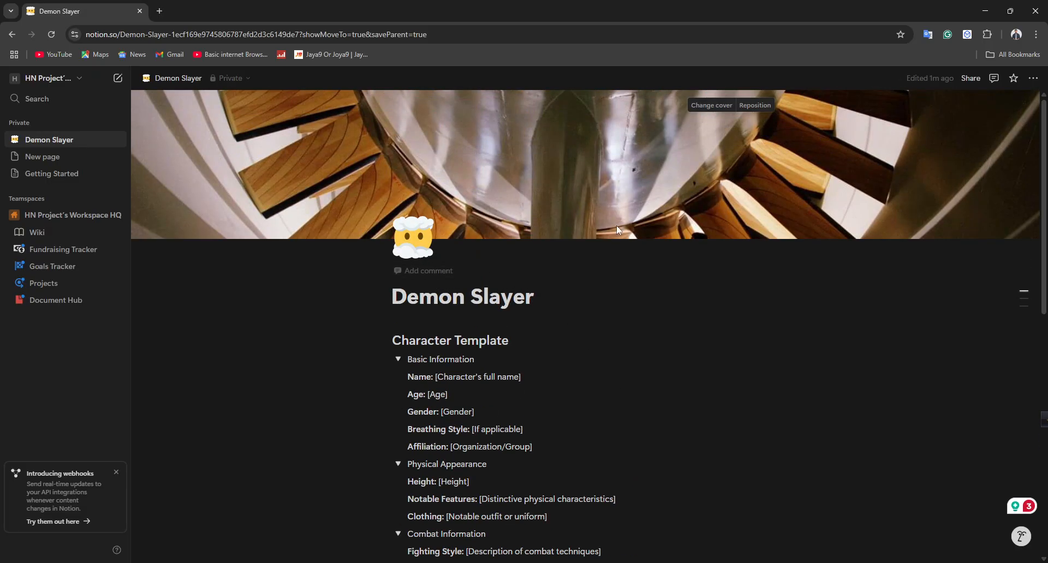
mouse_move(1024, 299)
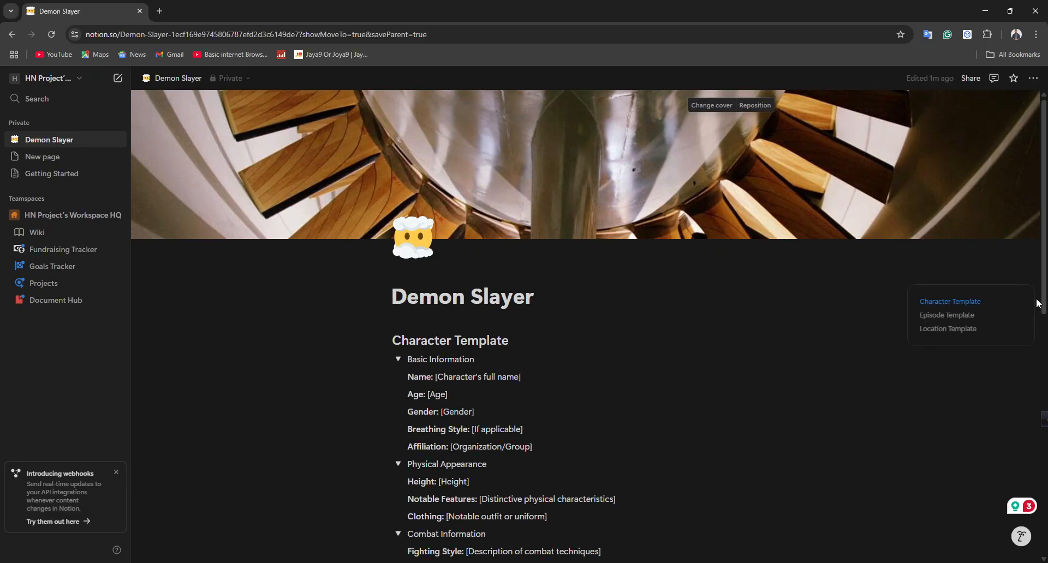
click(947, 316)
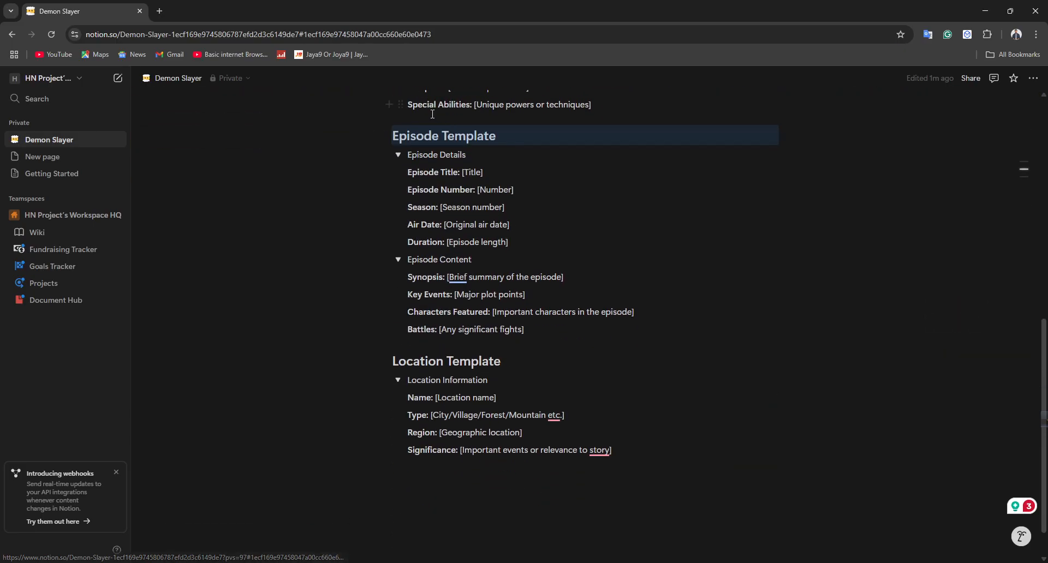
click(478, 141)
double_click(485, 141)
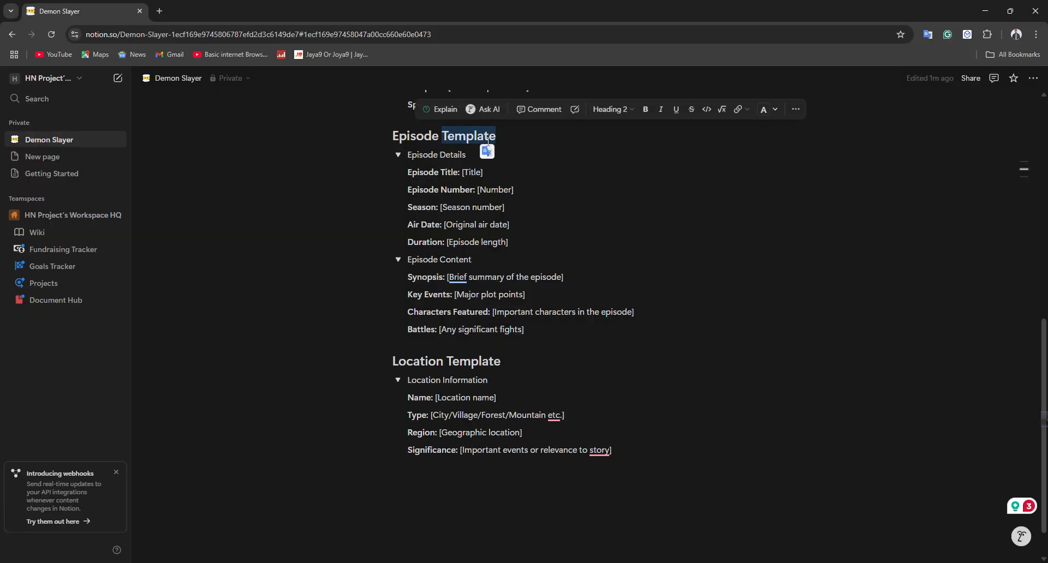
click(551, 137)
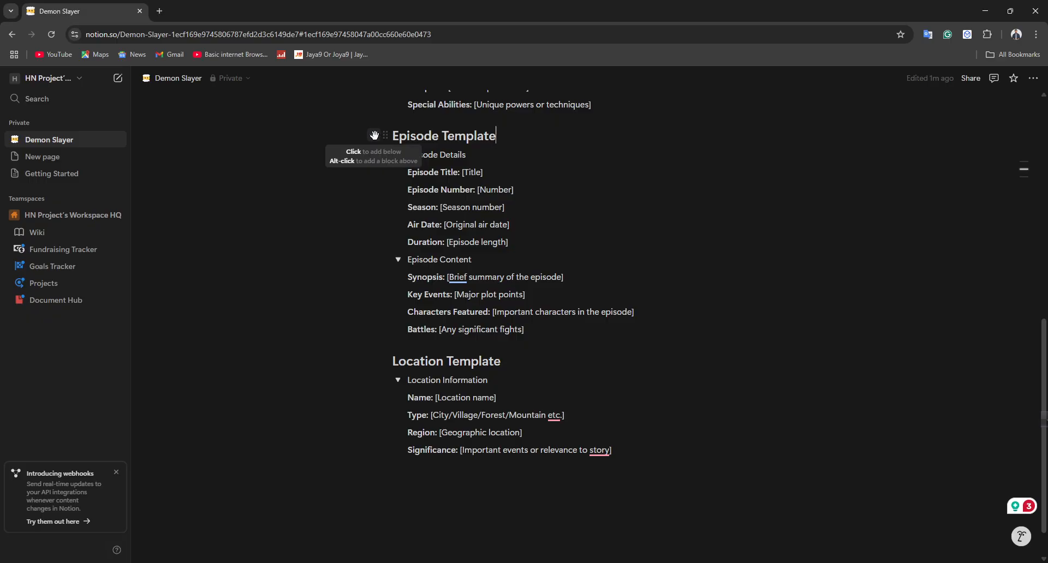
- Insert an image block under the Episode Template heading, open the file upload for it, and cancel without choosing a file
click(374, 135)
scroll(483, 248, down, 5)
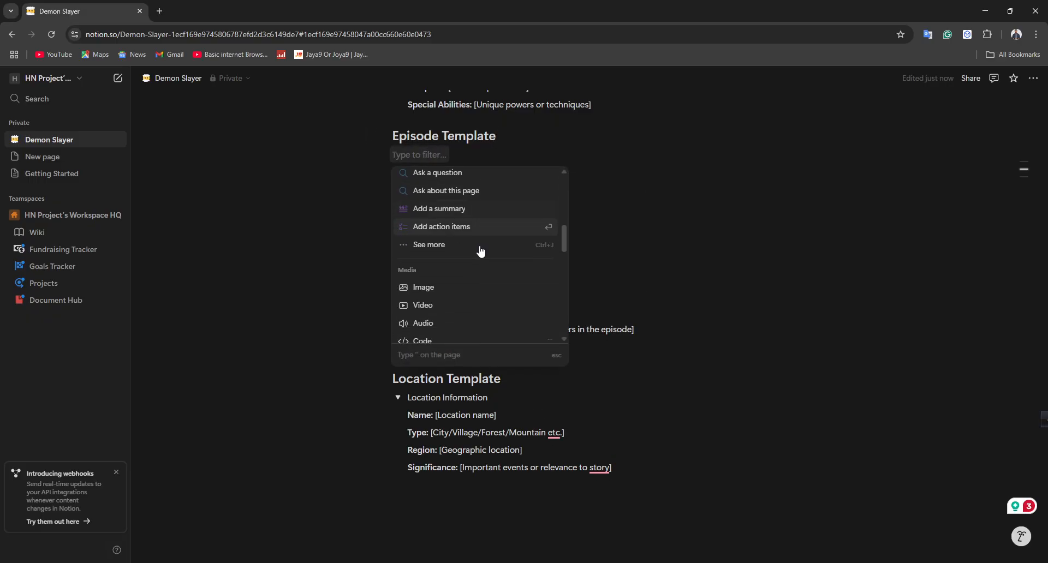
click(460, 276)
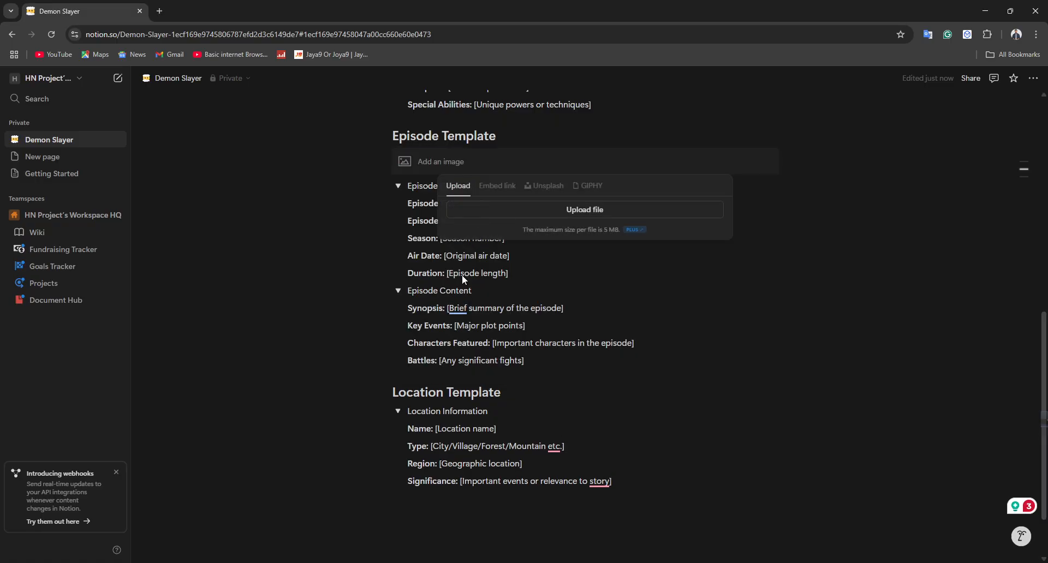
click(540, 210)
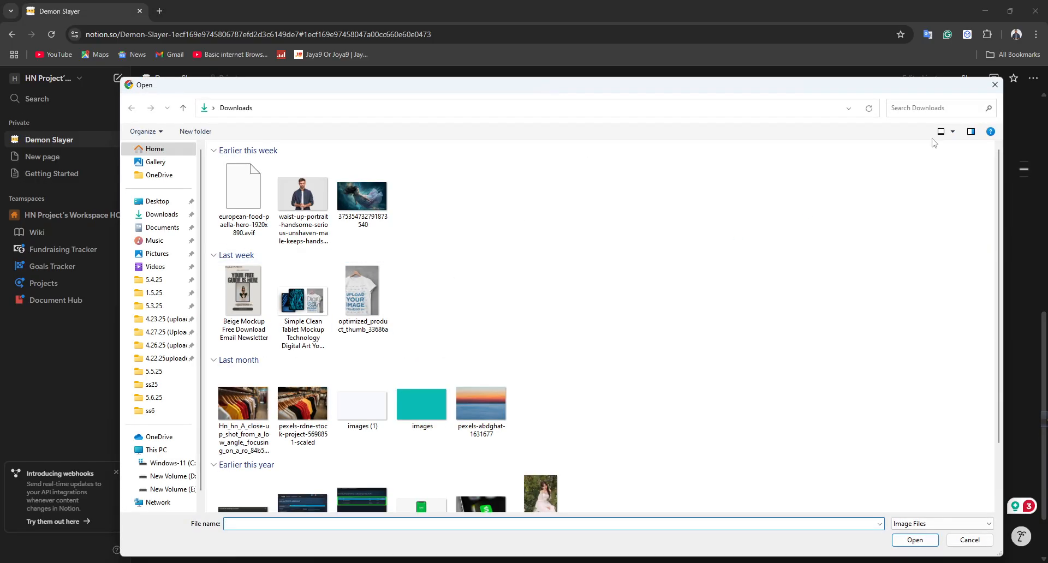
click(994, 88)
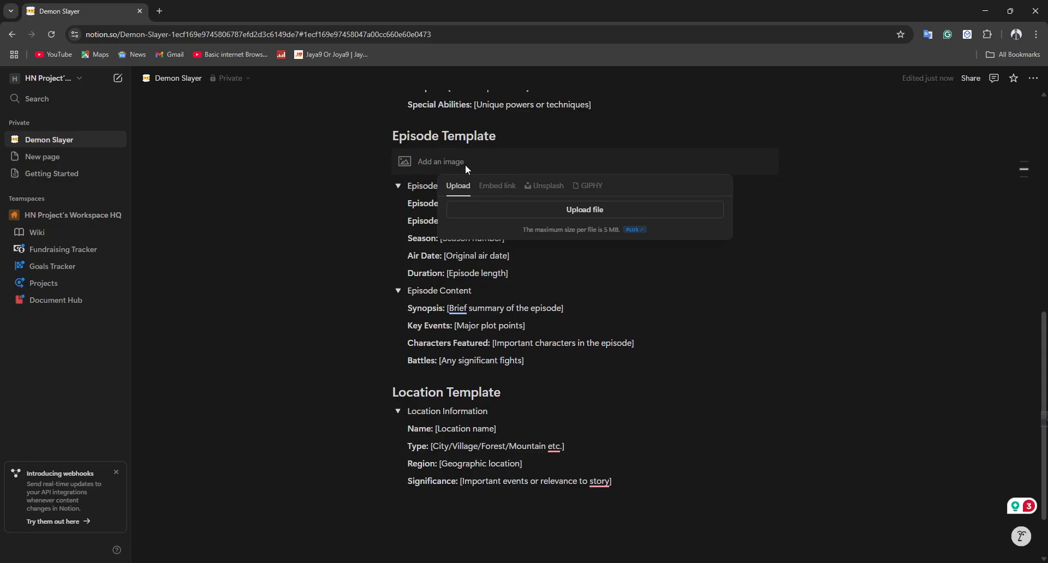
click(743, 410)
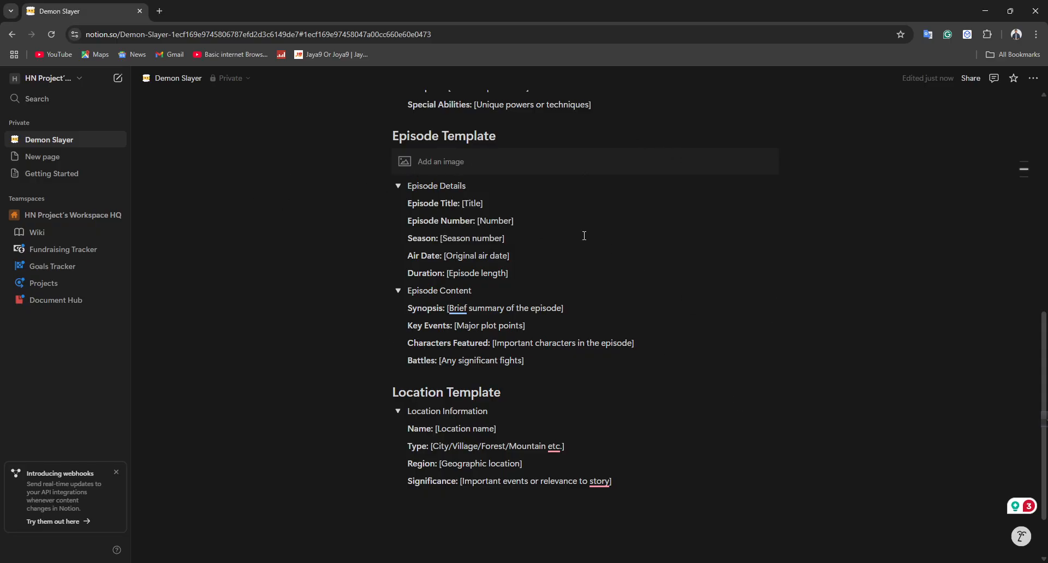
- Look through the block types that can be added under the Episode Template heading, from basic blocks and media to databases and embeds
click(373, 135)
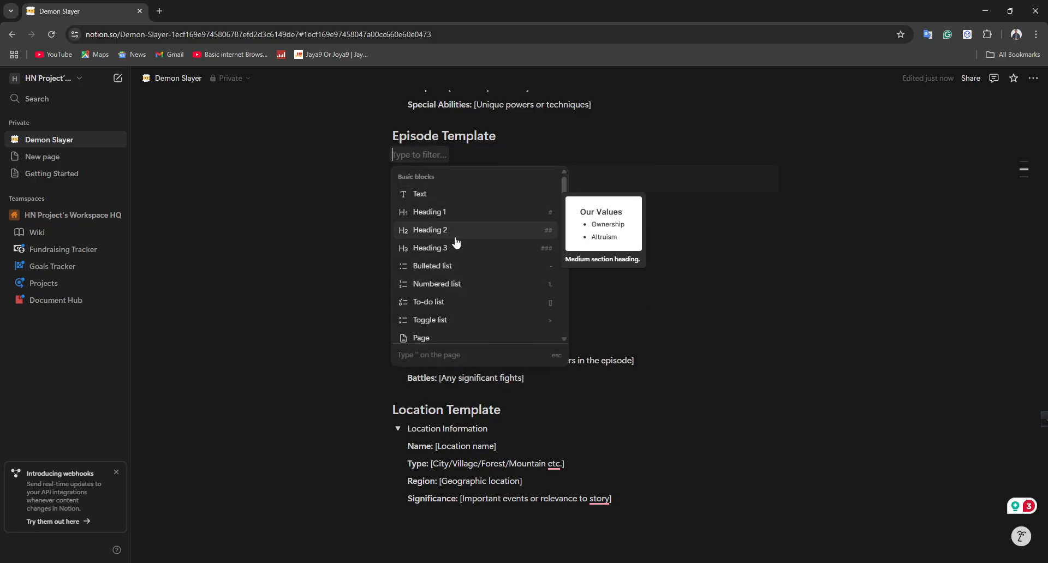
scroll(456, 241, down, 5)
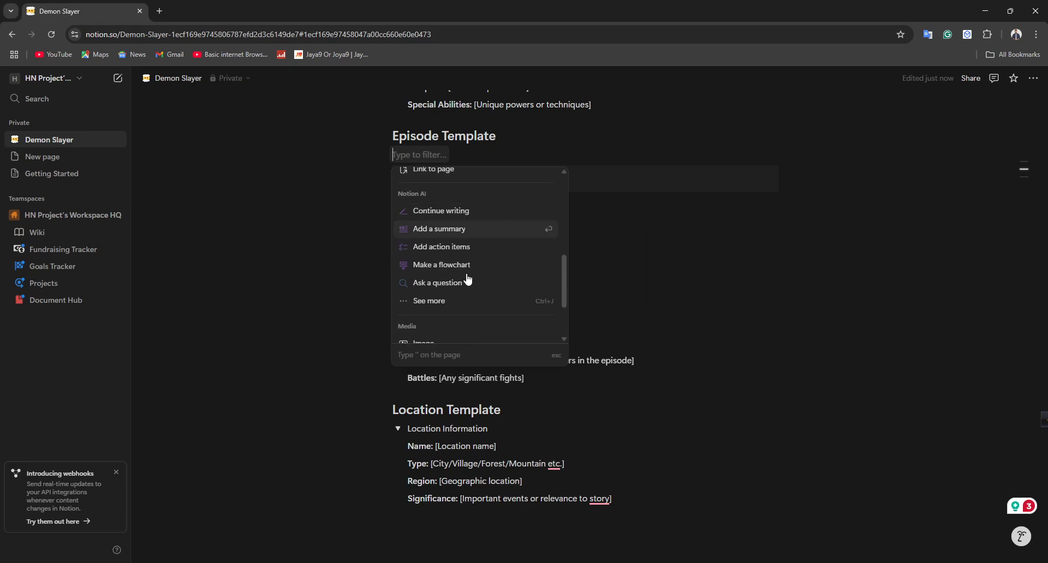
scroll(468, 279, down, 4)
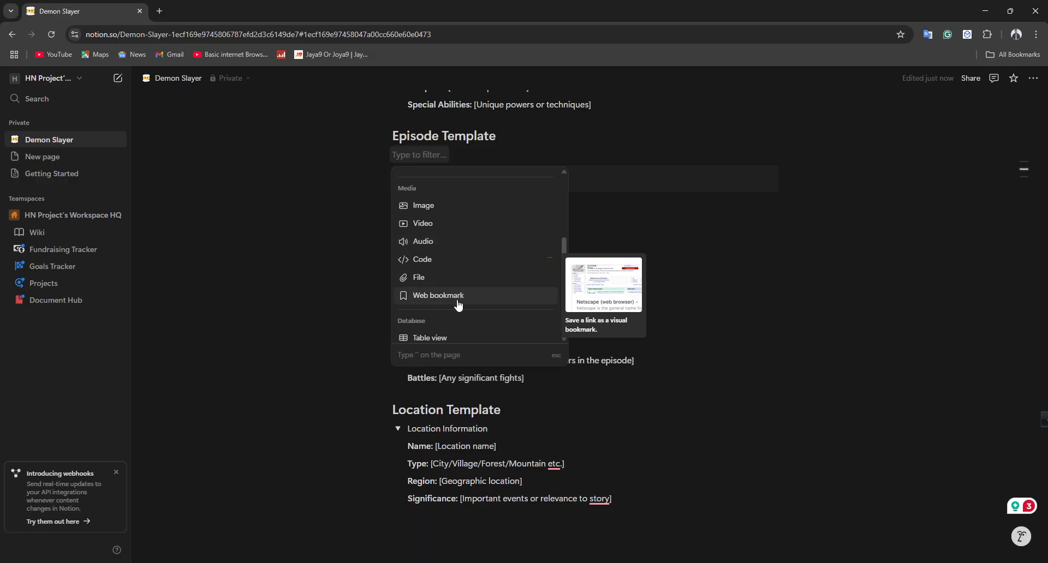
scroll(471, 311, down, 3)
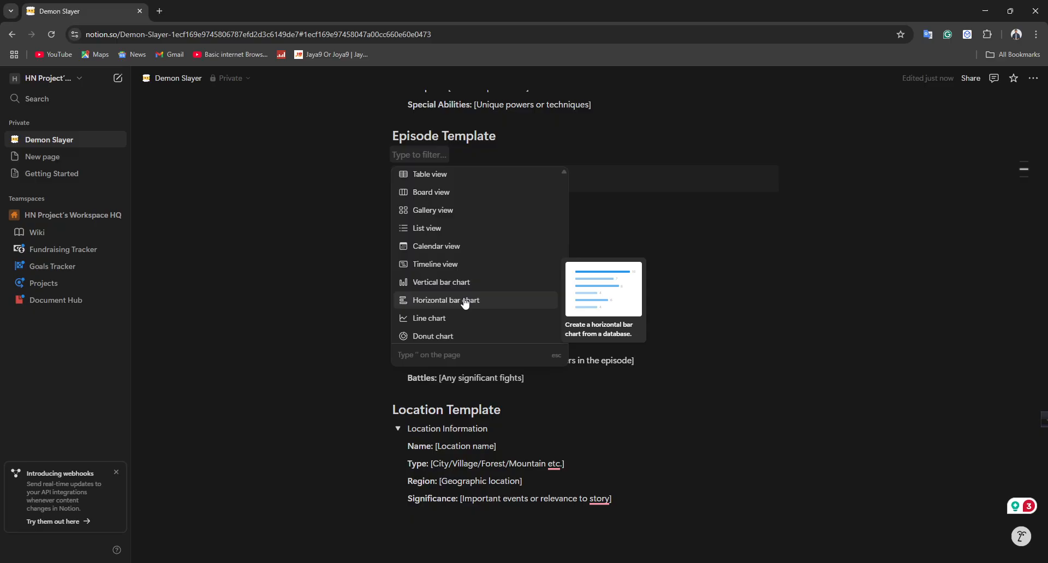
scroll(467, 298, down, 3)
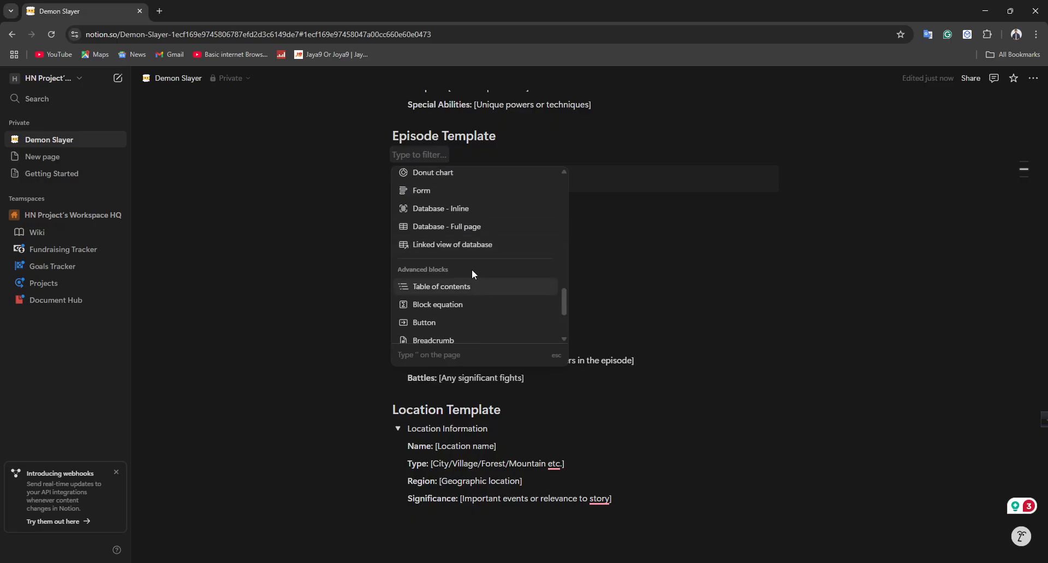
scroll(472, 275, down, 5)
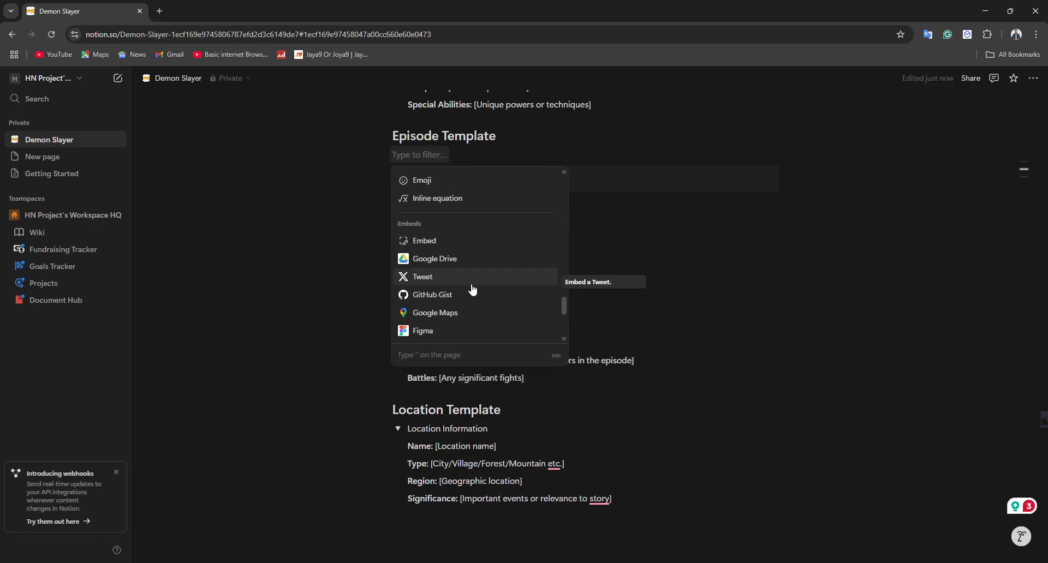
scroll(472, 281, up, 5)
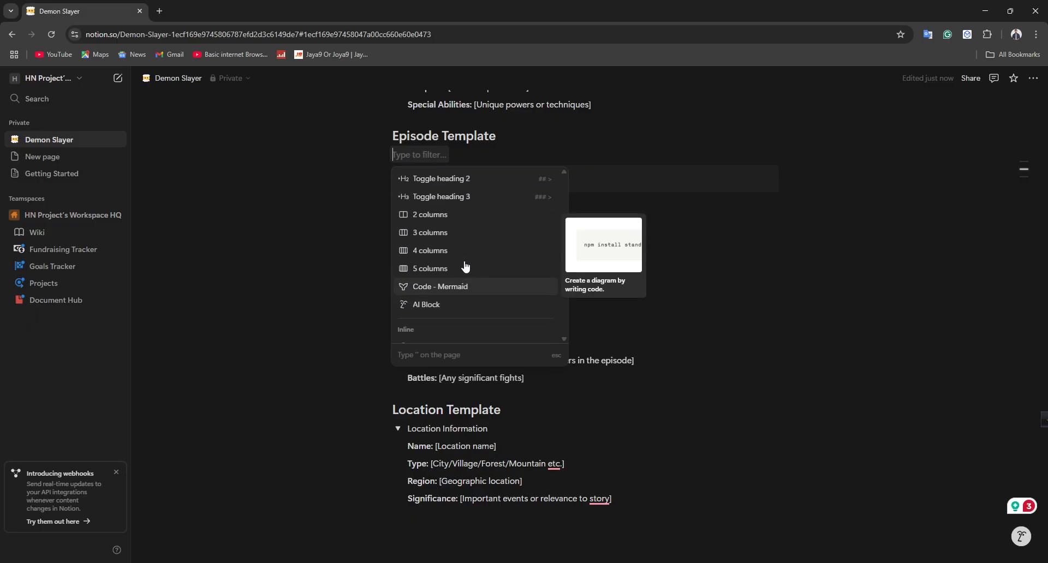
scroll(462, 269, up, 10)
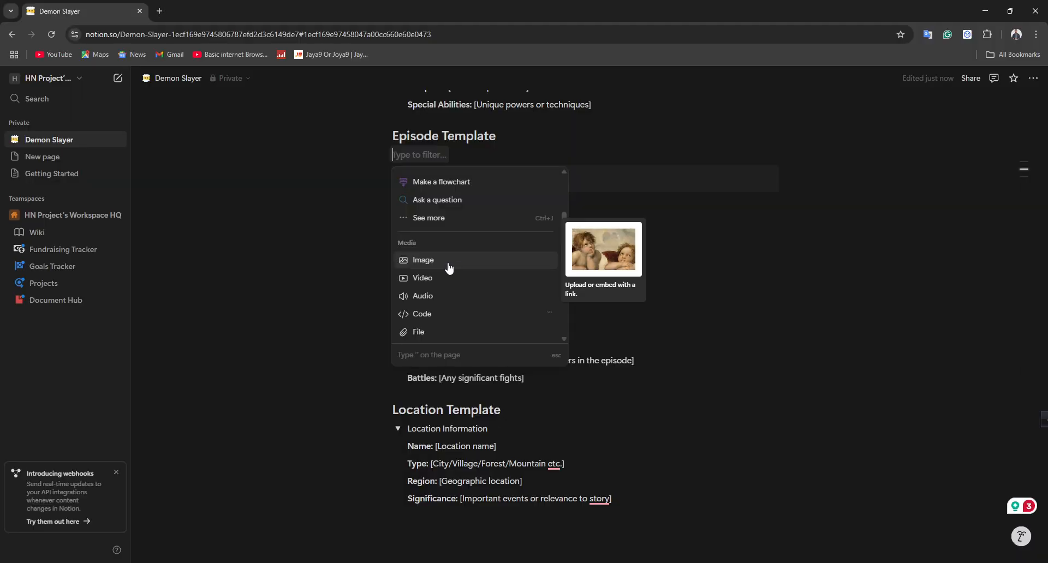
- Insert another image block under the Episode Template heading and look over its embed link, Unsplash and GIPHY sources
click(448, 267)
click(492, 195)
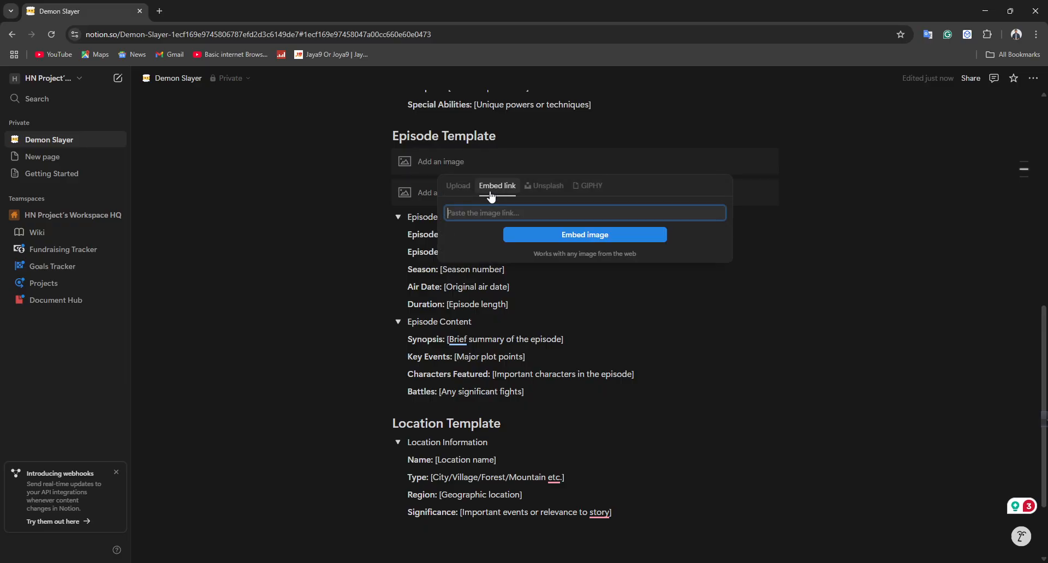
click(545, 186)
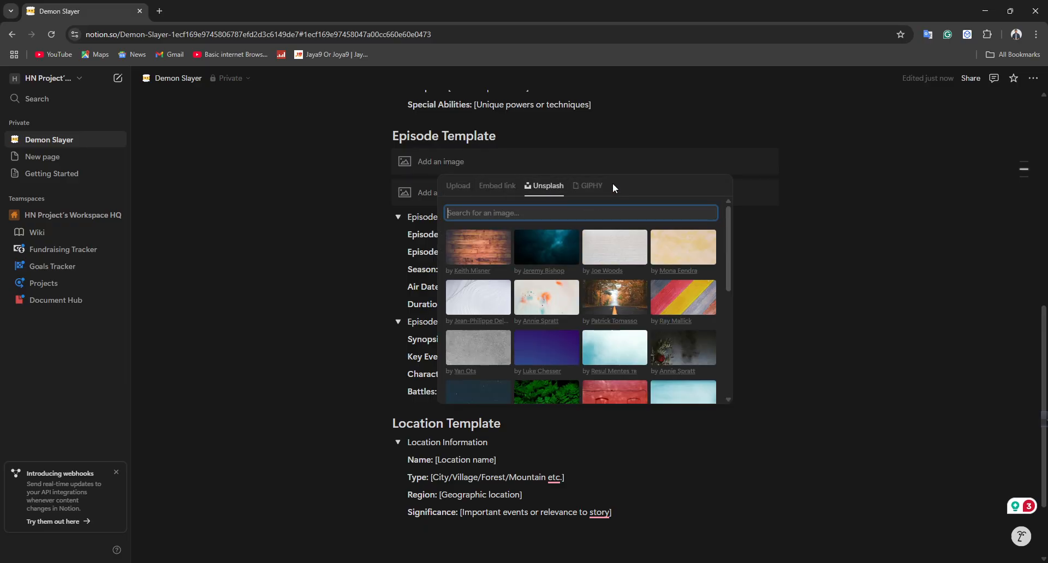
click(590, 186)
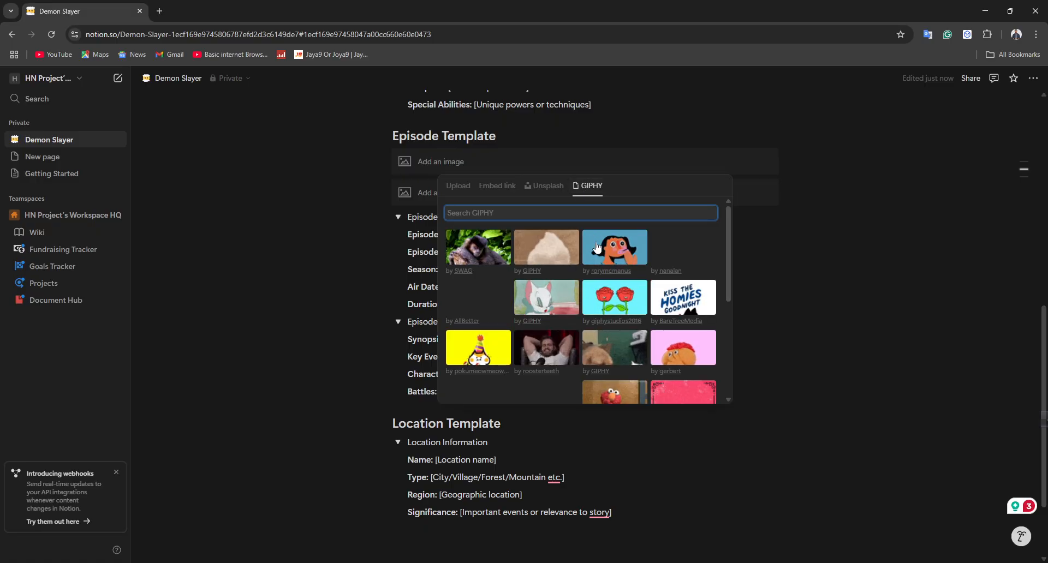
- Search GIPHY for "ultrarealastic", browse the results, and look over the Unsplash images
text(u)
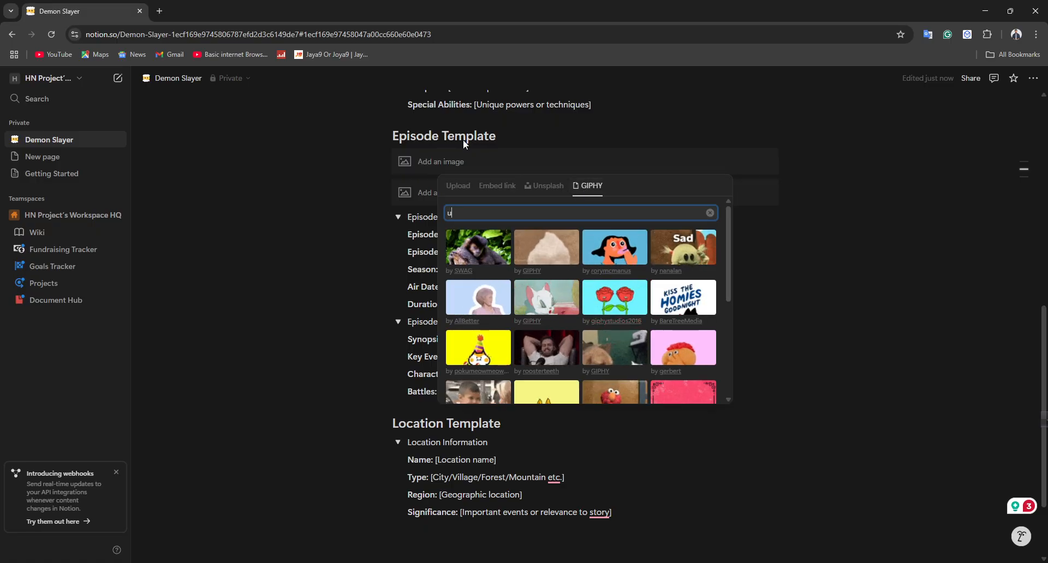
text(l)
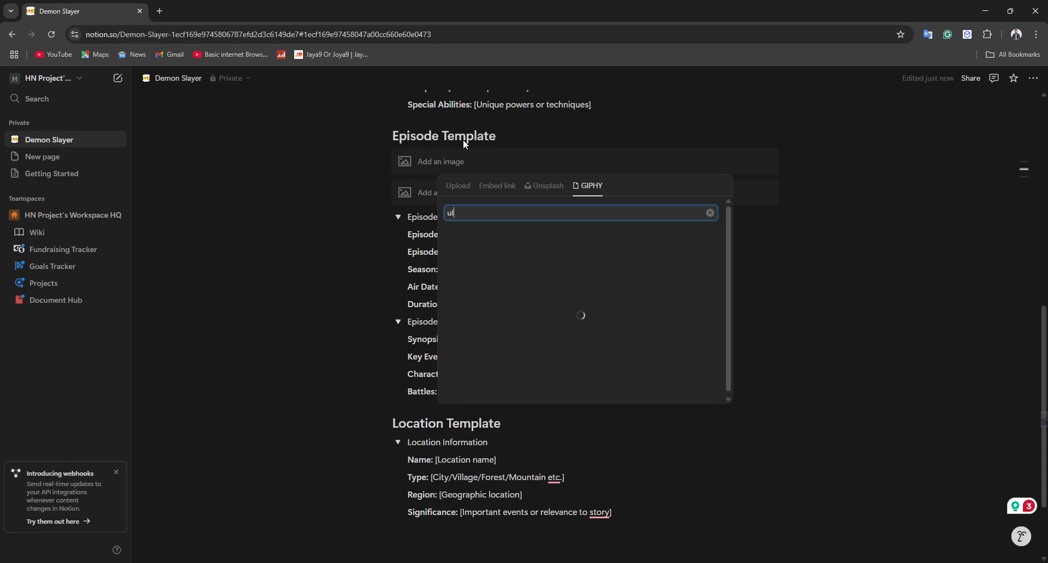
text(trareala)
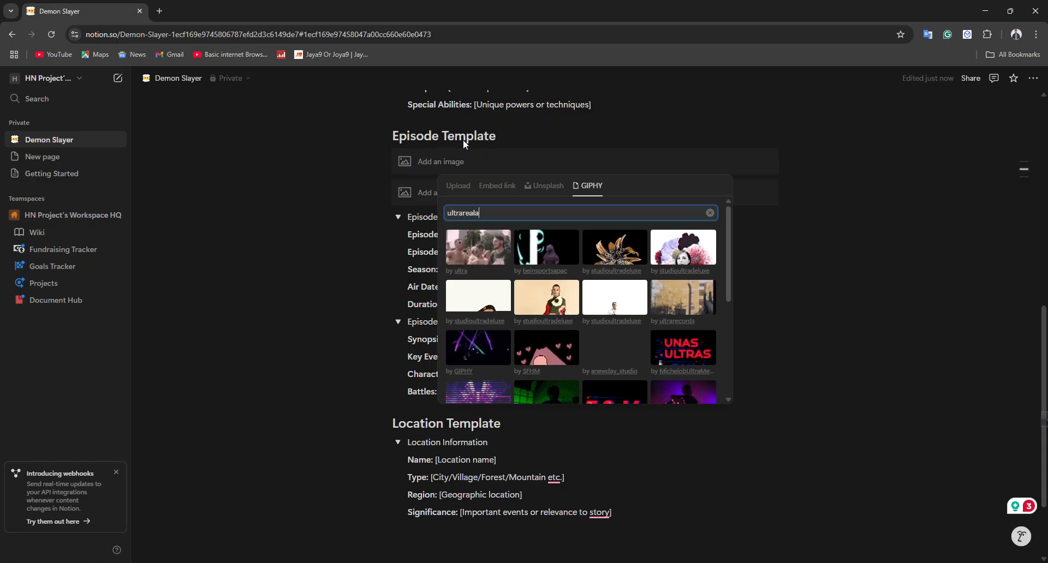
text(stic)
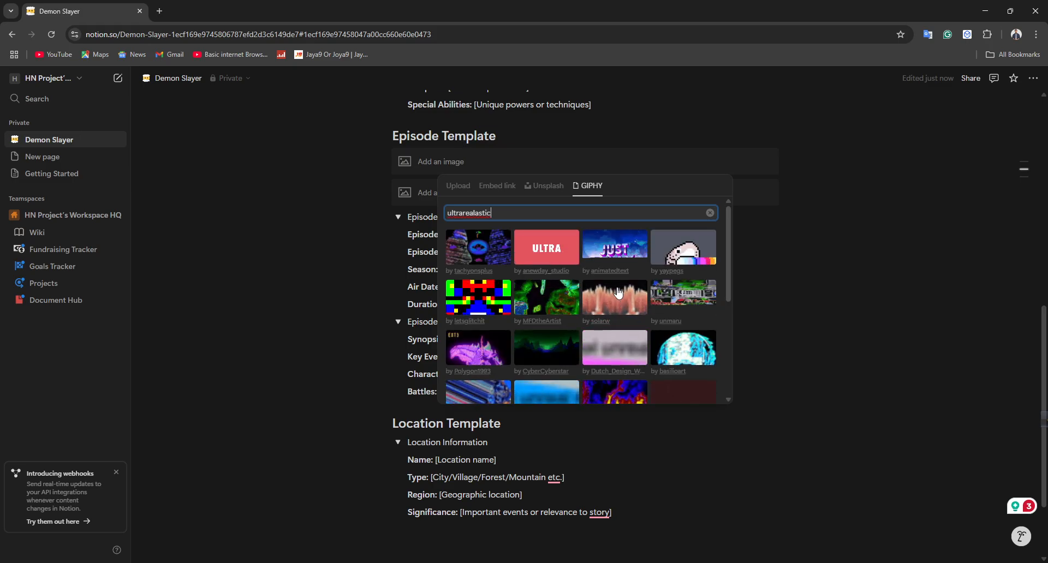
scroll(601, 322, down, 3)
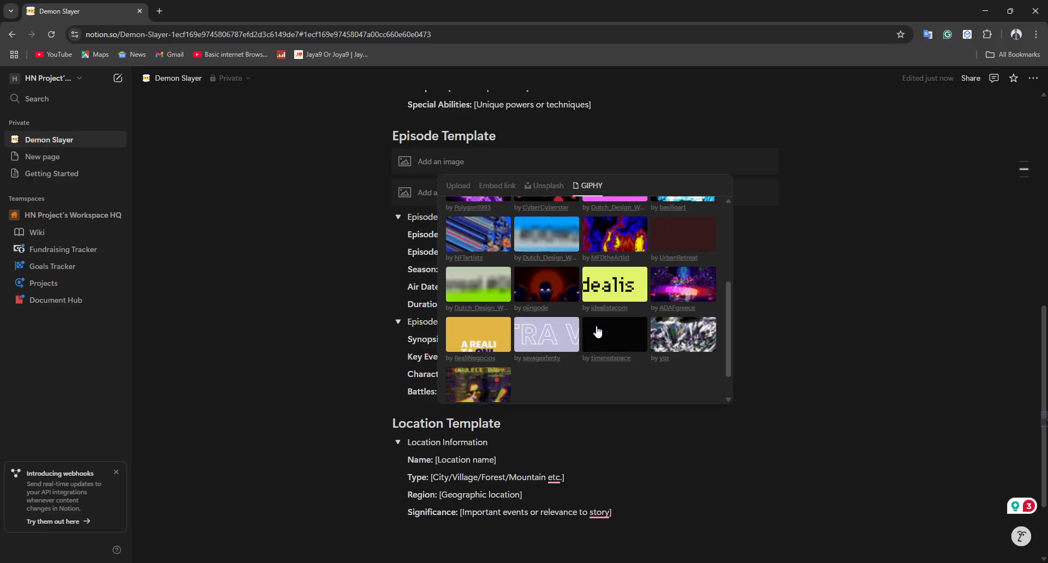
click(536, 185)
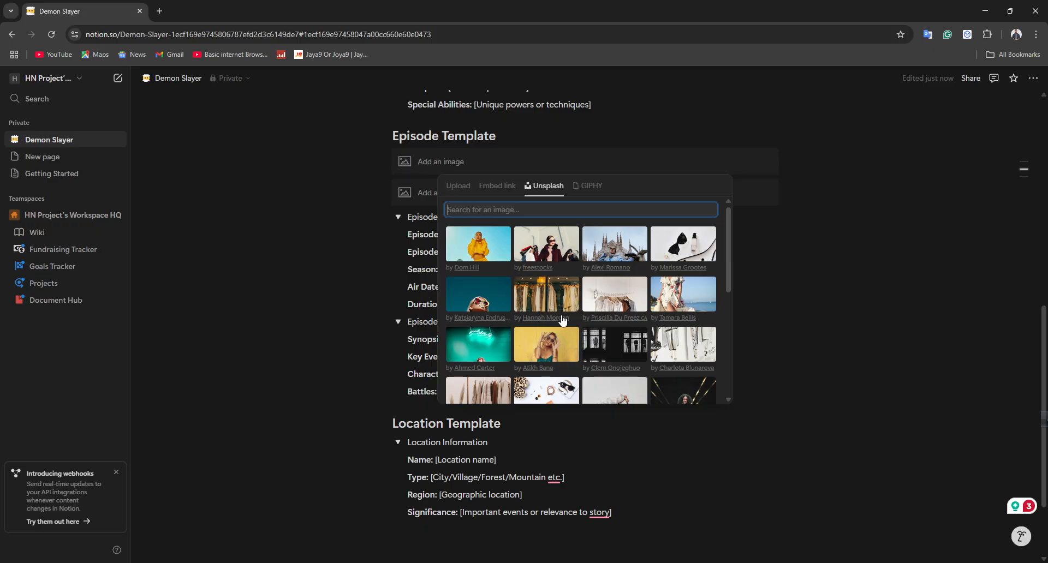
scroll(570, 330, down, 2)
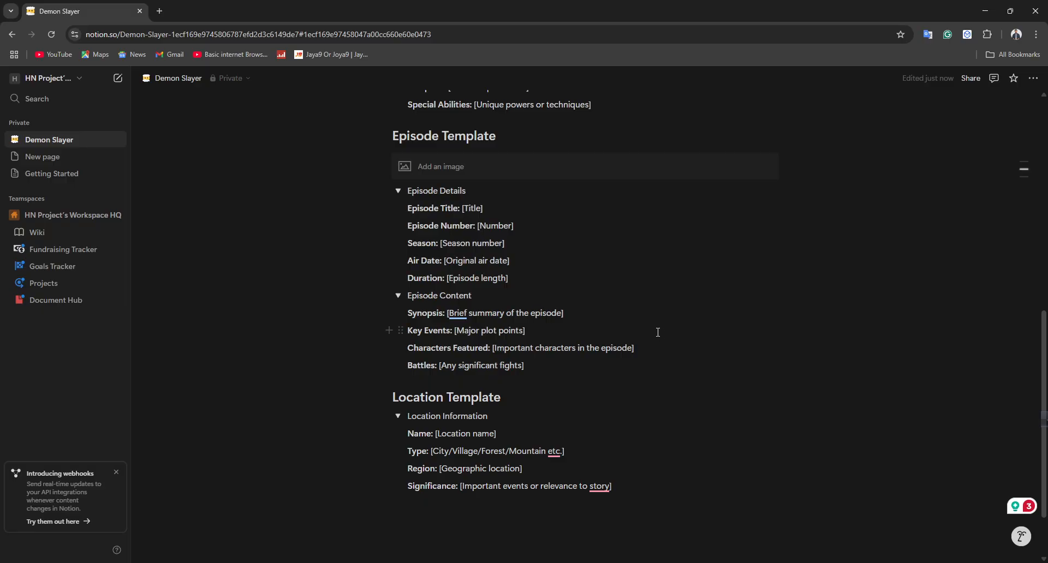
- Upload the waist-up portrait photo of a man from the Downloads folder into the image block under the Episode Template heading
scroll(590, 300, up, 5)
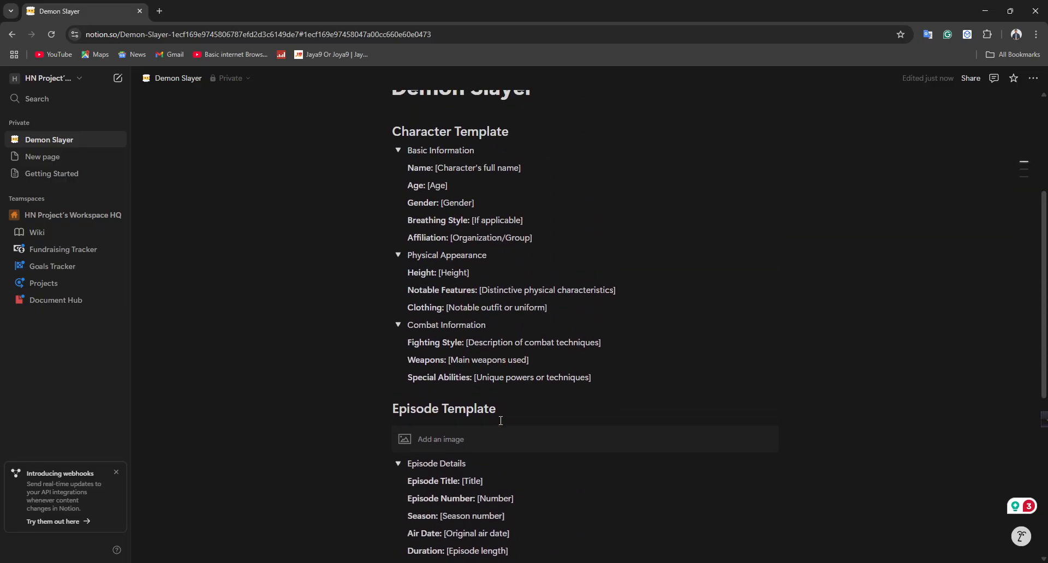
scroll(466, 437, down, 2)
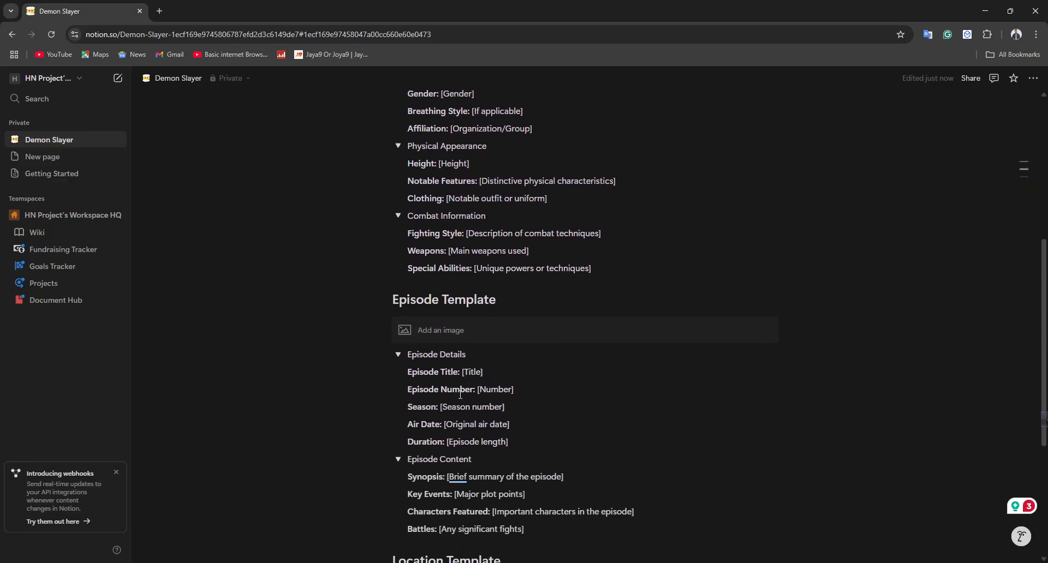
click(418, 335)
click(506, 357)
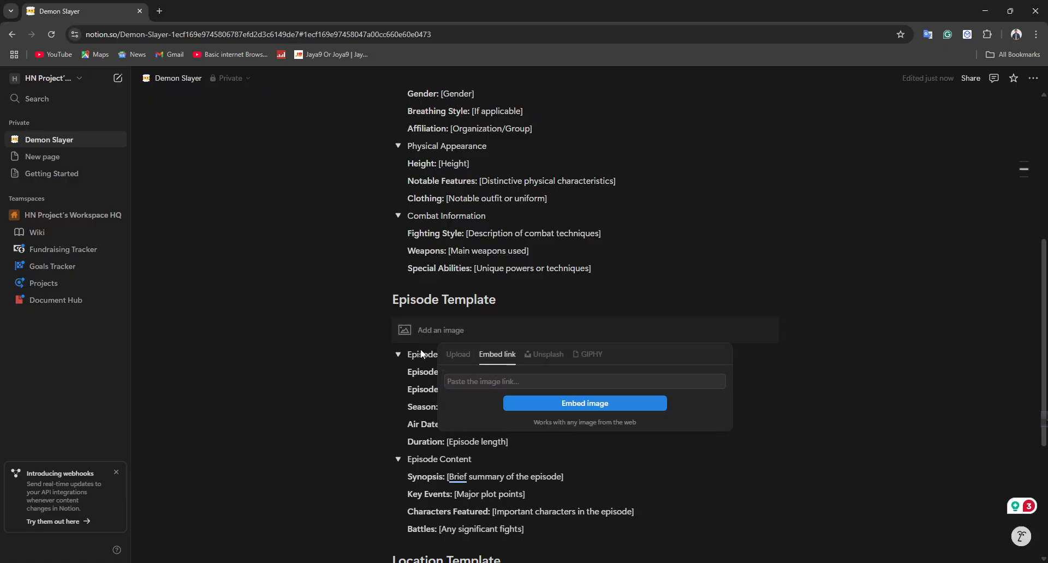
click(458, 354)
click(560, 378)
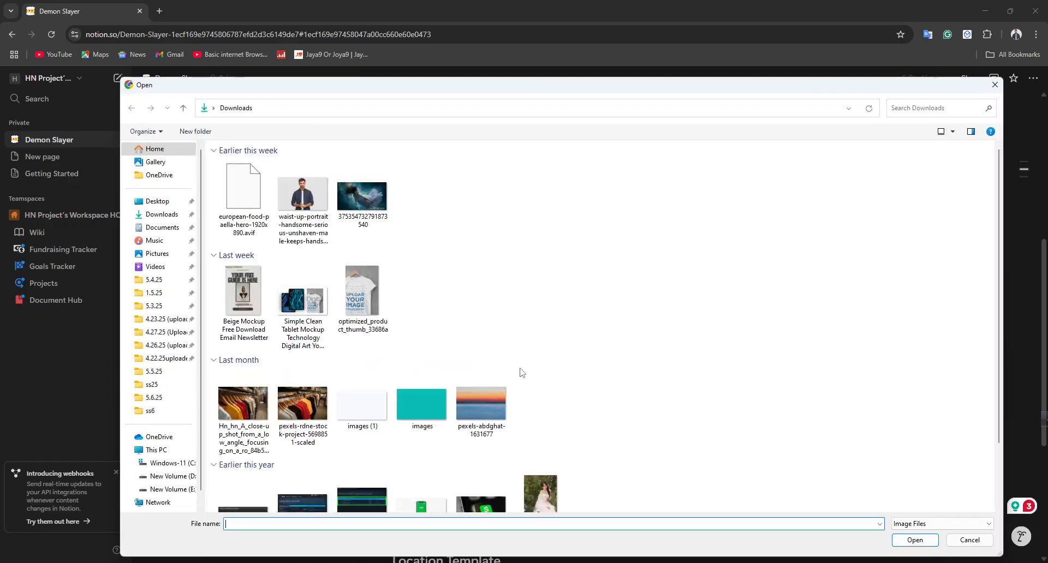
click(918, 540)
scroll(740, 358, down, 5)
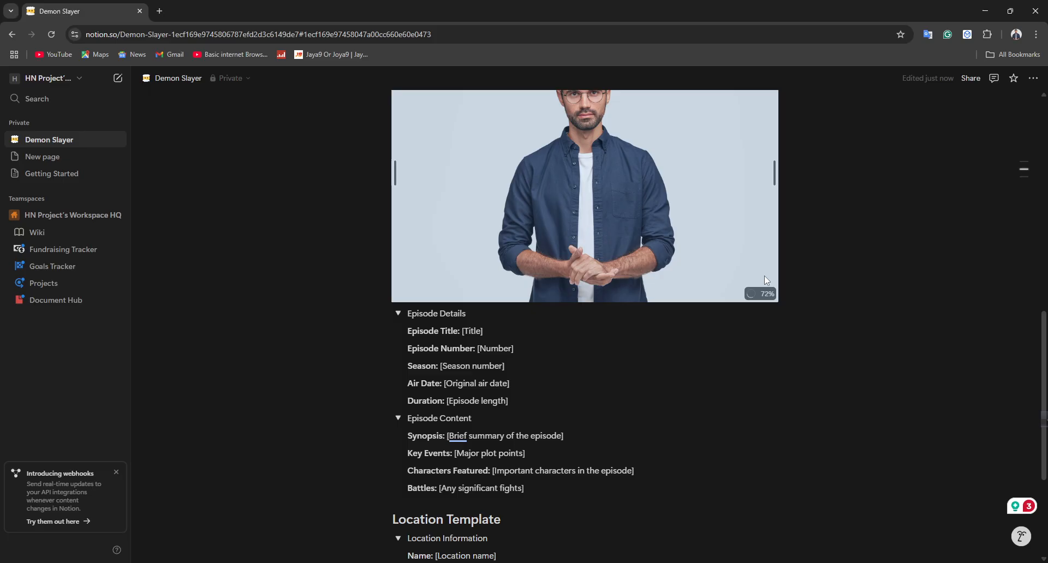
scroll(762, 312, up, 6)
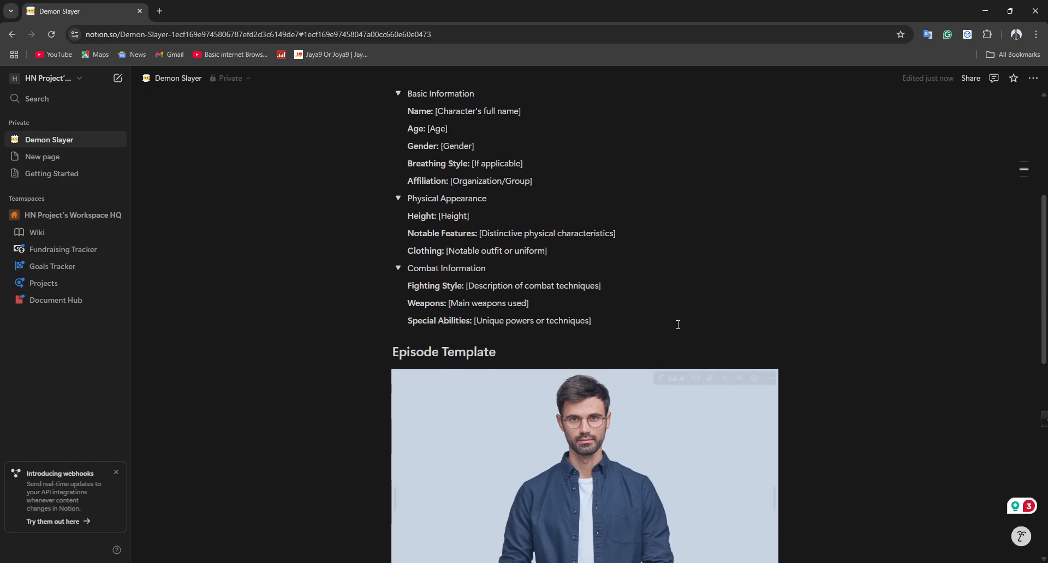
- Insert an image block between the Episode Details and Episode Content toggles and open its embed link option
click(477, 356)
scroll(478, 363, down, 1)
scroll(478, 363, down, 4)
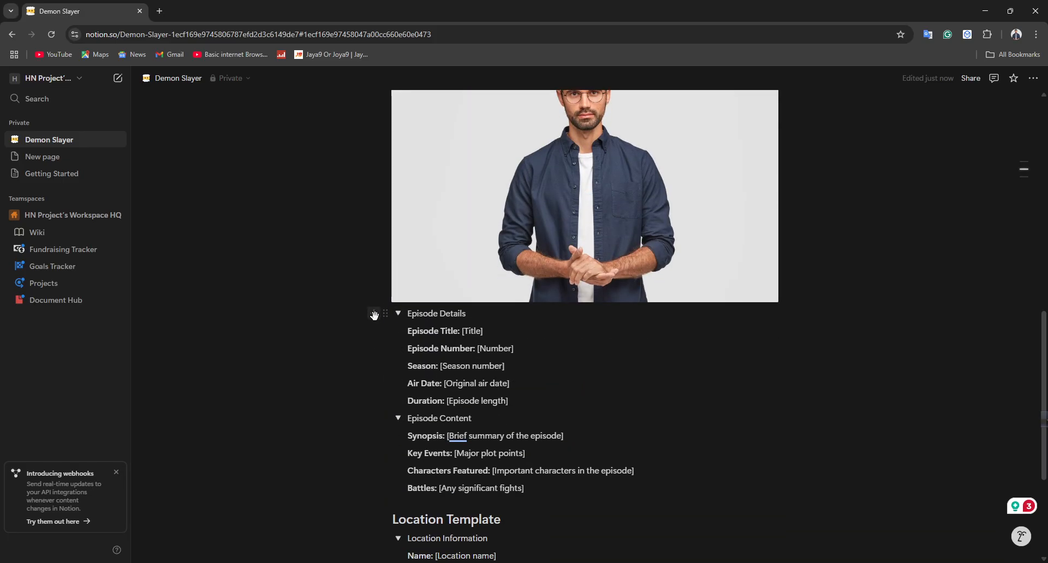
click(374, 313)
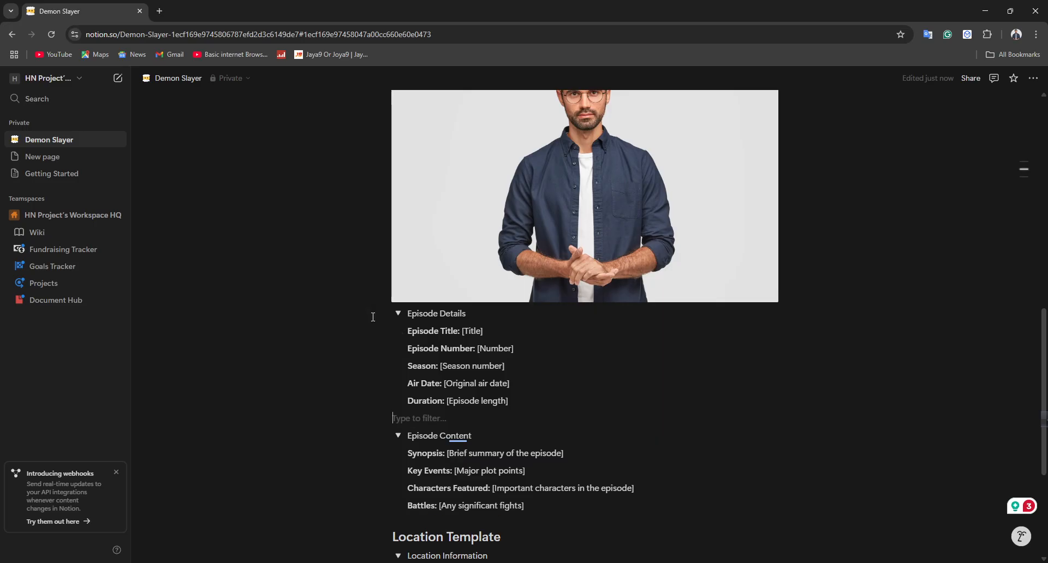
scroll(473, 350, down, 10)
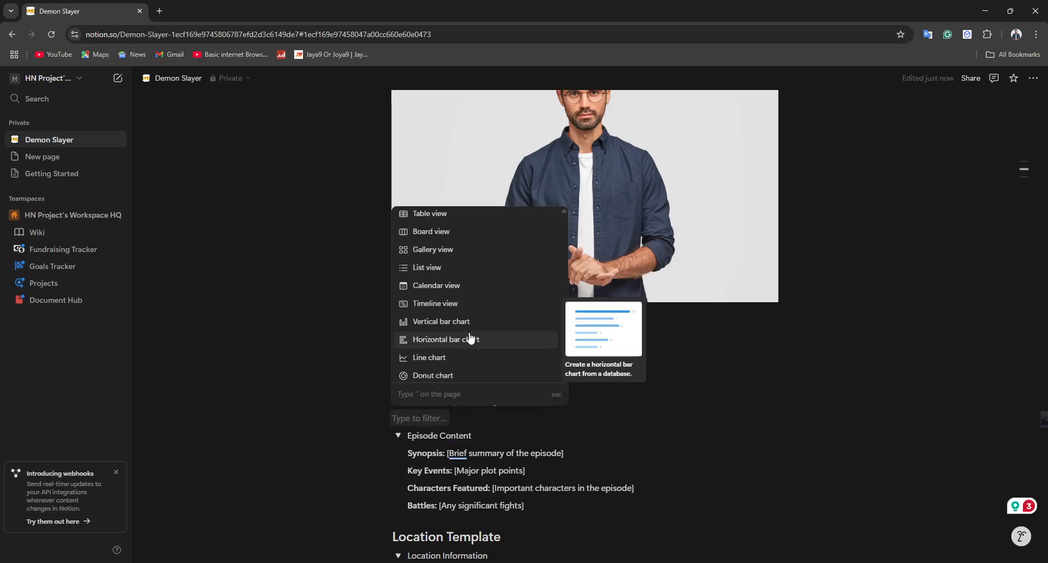
scroll(470, 336, up, 3)
scroll(463, 332, up, 4)
click(434, 300)
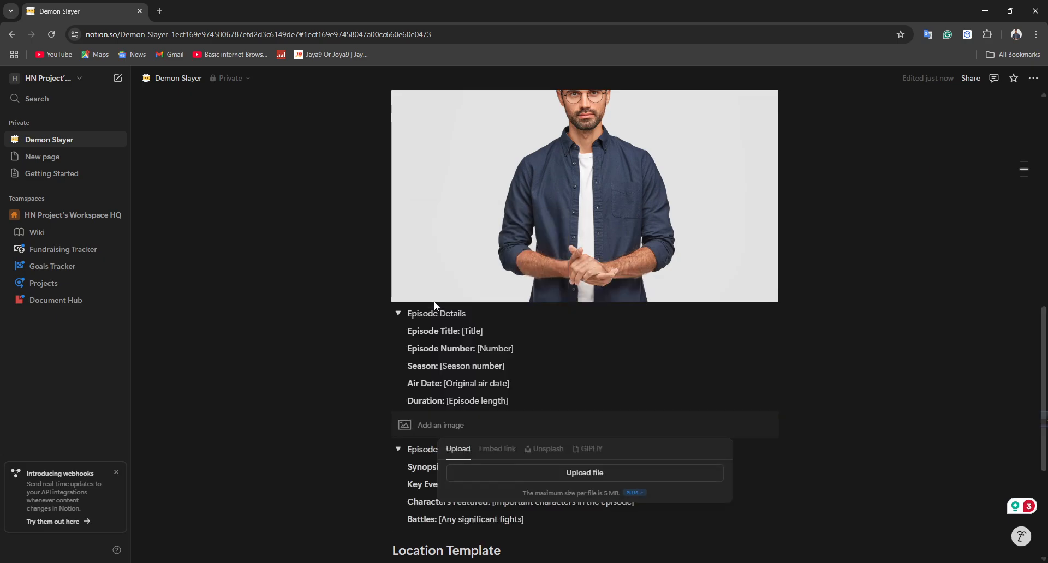
click(497, 449)
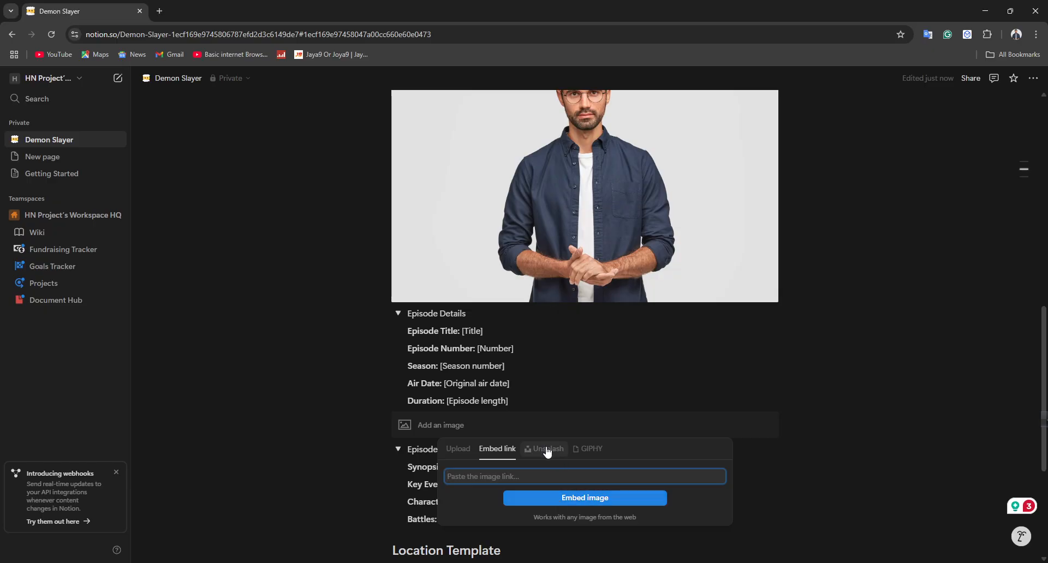
click(547, 497)
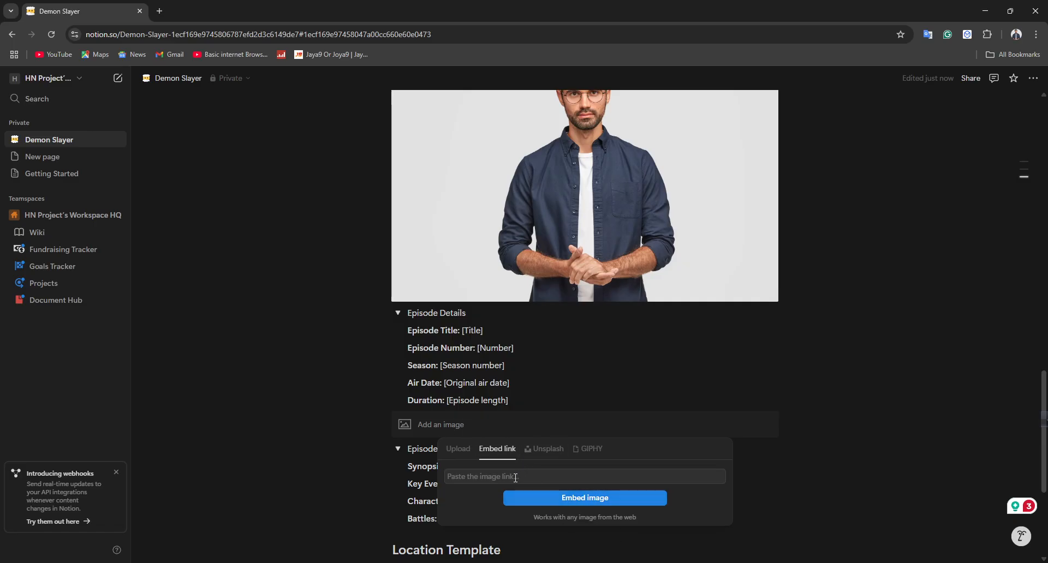
- Look over the Unsplash images for the empty block between the Episode Details and Episode Content toggles, and discard that block
click(541, 449)
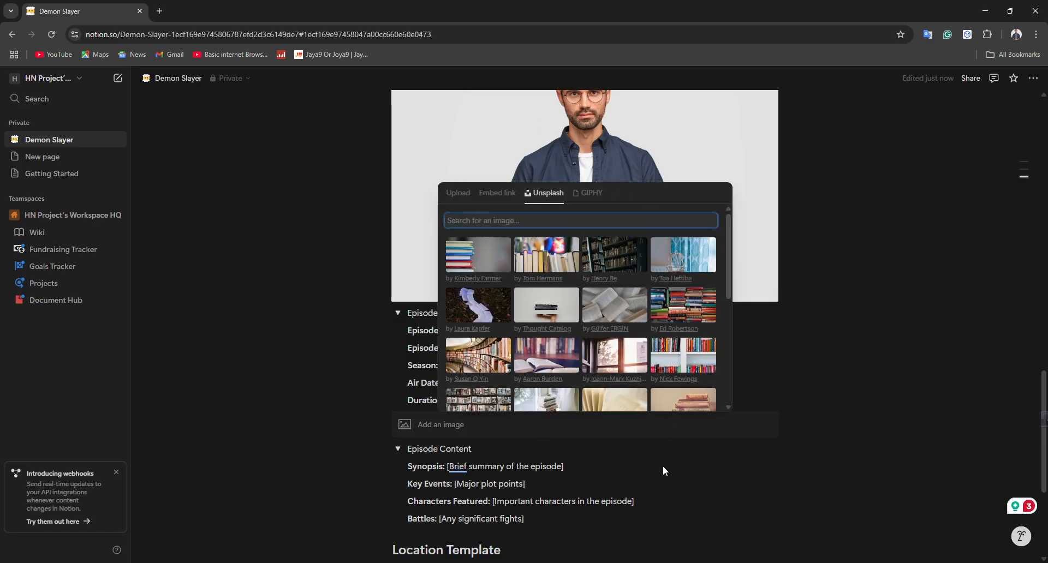
click(483, 313)
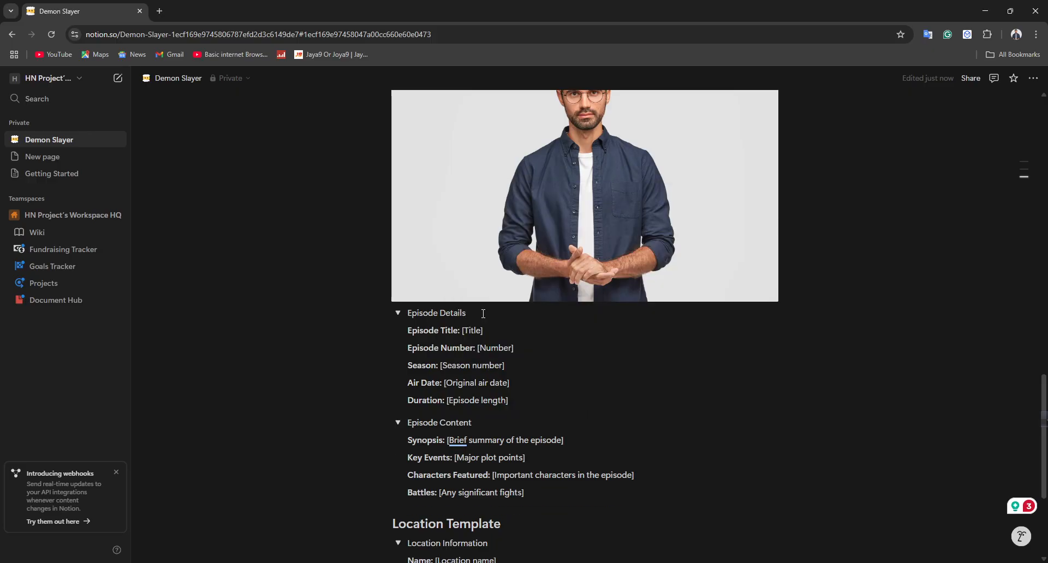
scroll(553, 377, down, 2)
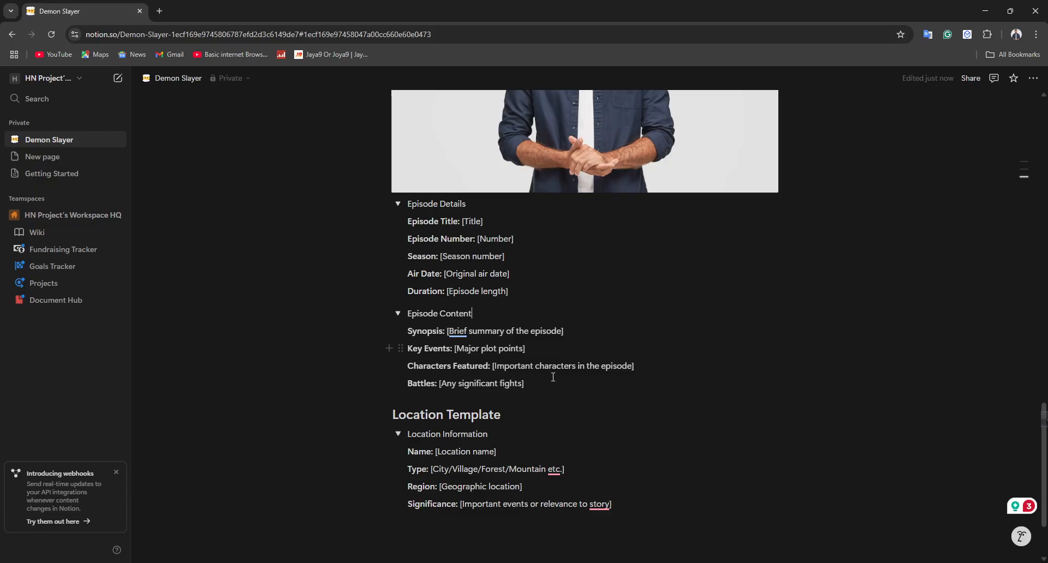
- Copy the Demon Slayer page's share link and set its general access to everyone at HN Project's Workspace
click(978, 74)
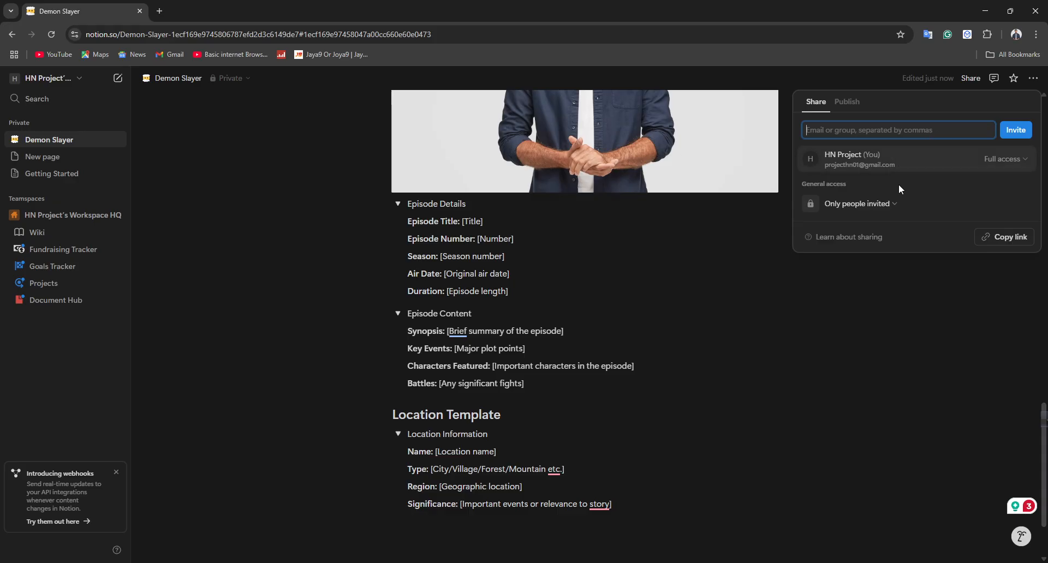
click(988, 242)
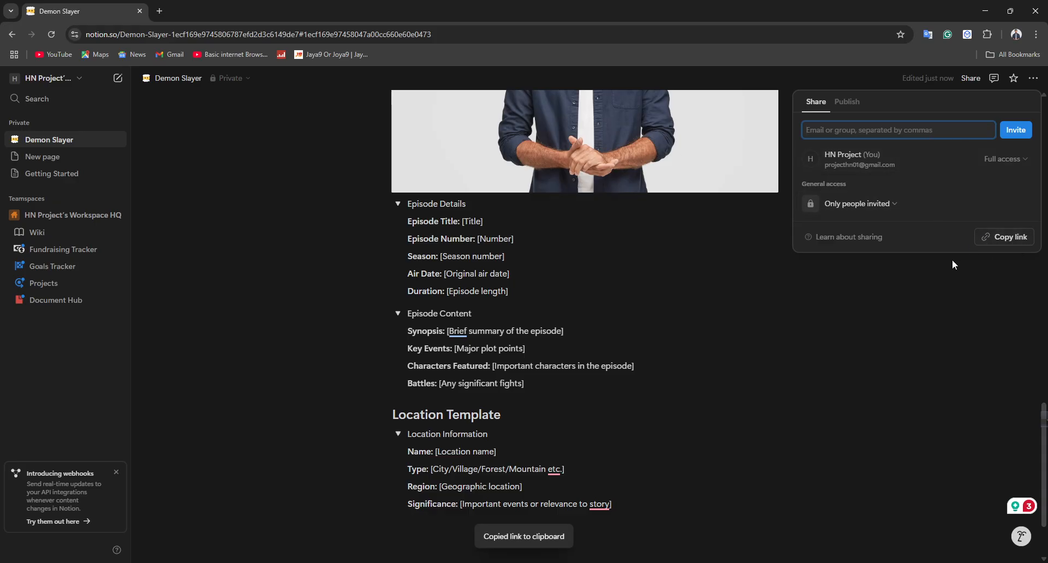
click(849, 204)
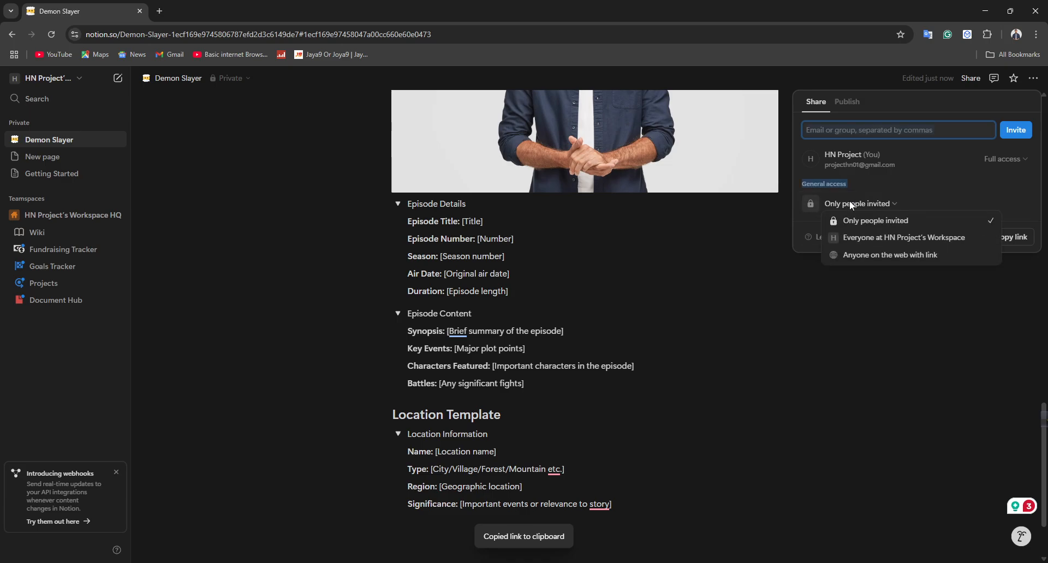
click(897, 244)
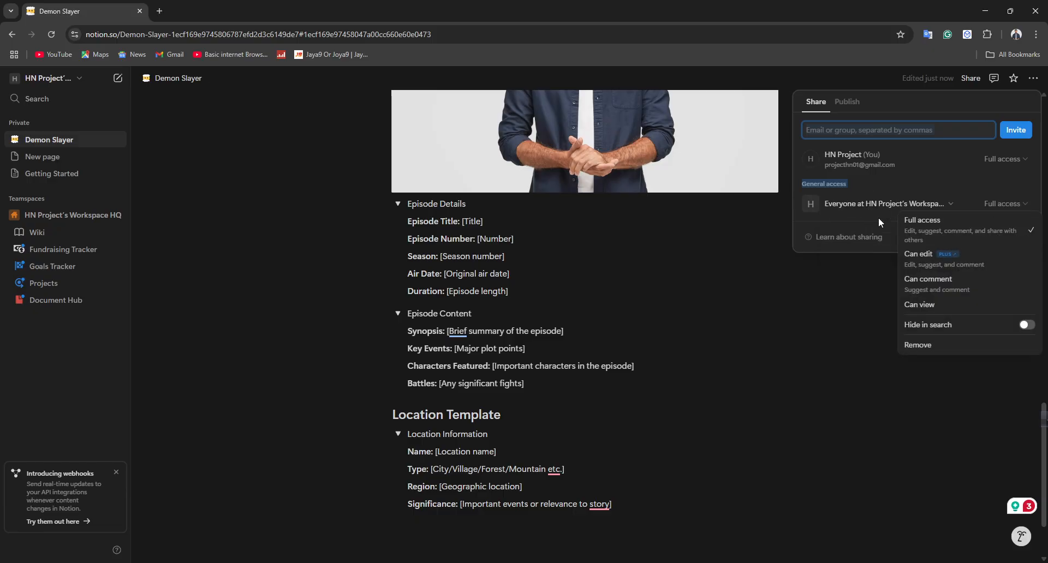
- Extend the page's general access to anyone on the web with the link, and copy the share link
click(867, 213)
click(873, 205)
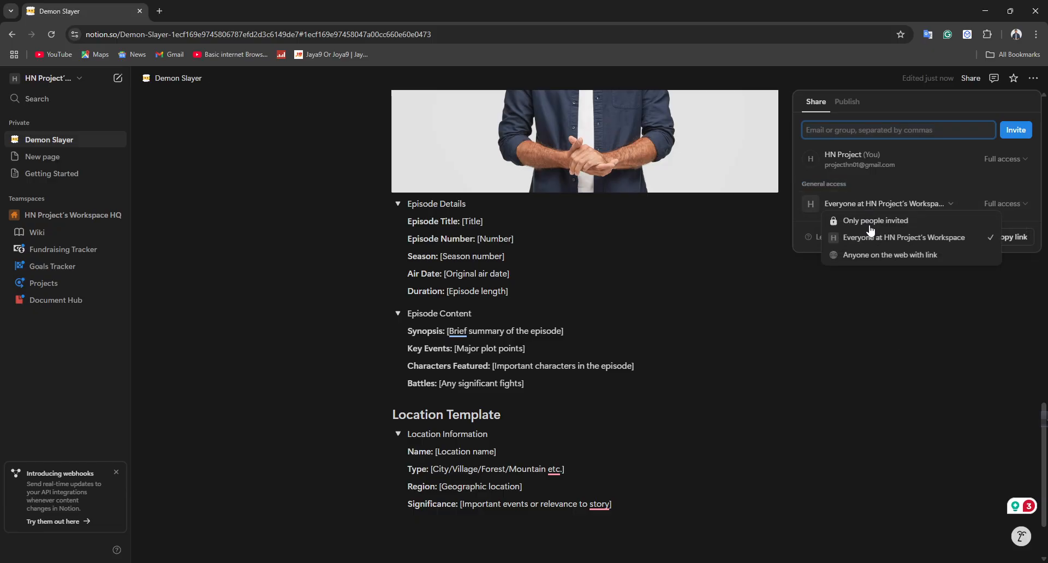
click(882, 256)
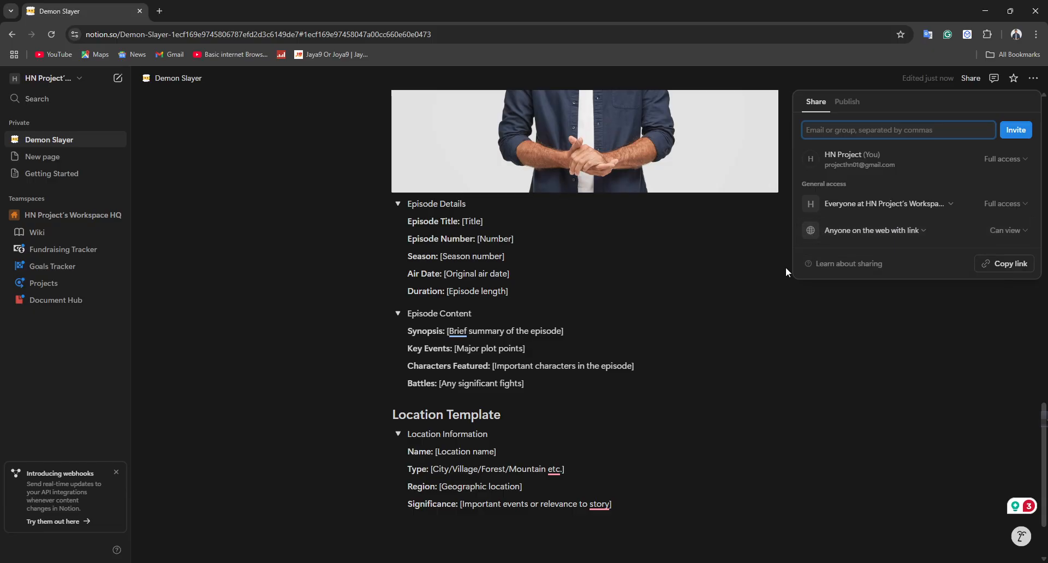
click(993, 264)
click(830, 314)
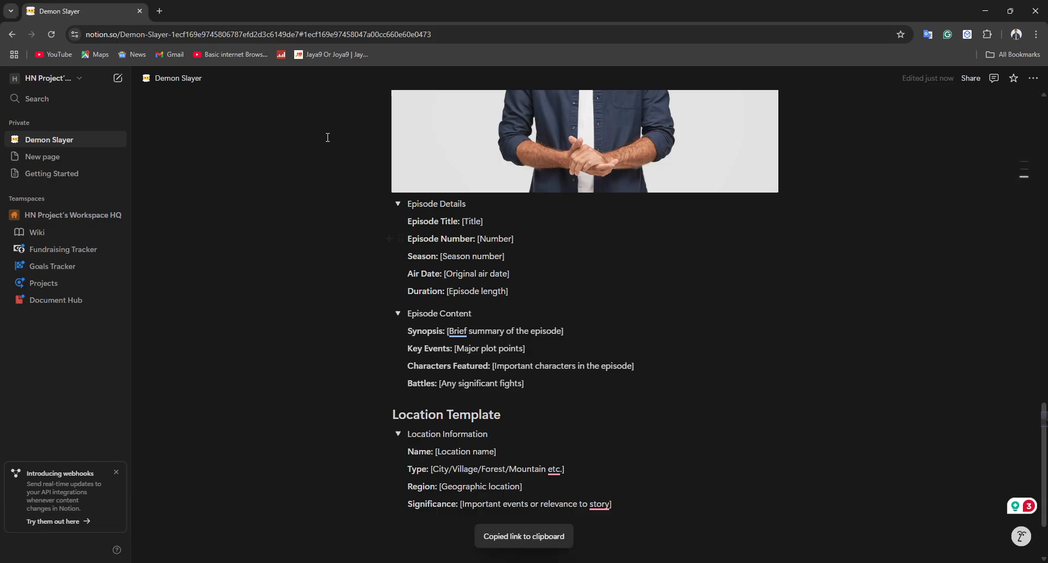
- Load the copied share link in a new browser tab and return to the Demon Slayer page
click(159, 11)
right_click(162, 34)
click(200, 119)
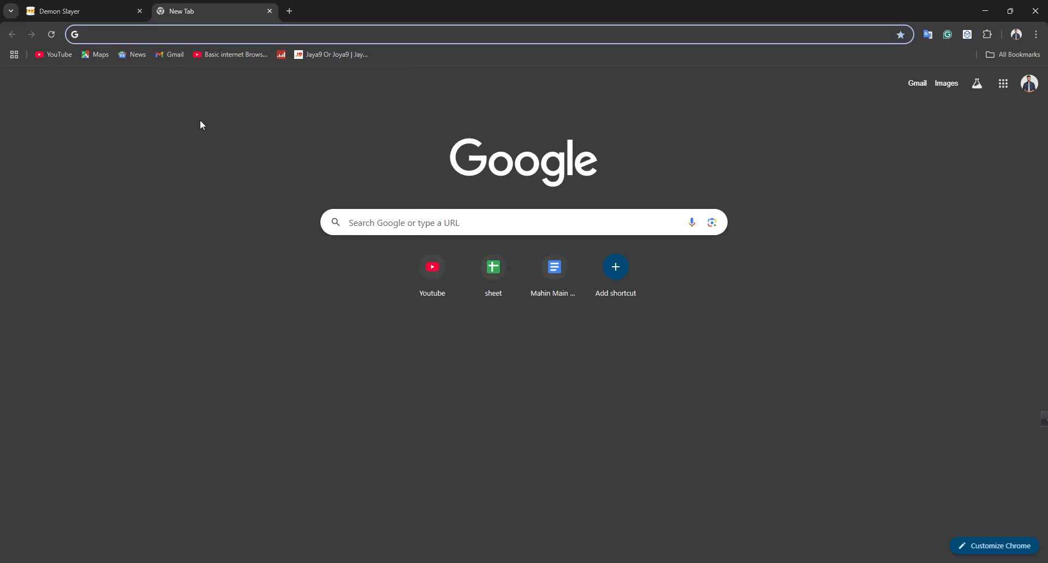
key(Return)
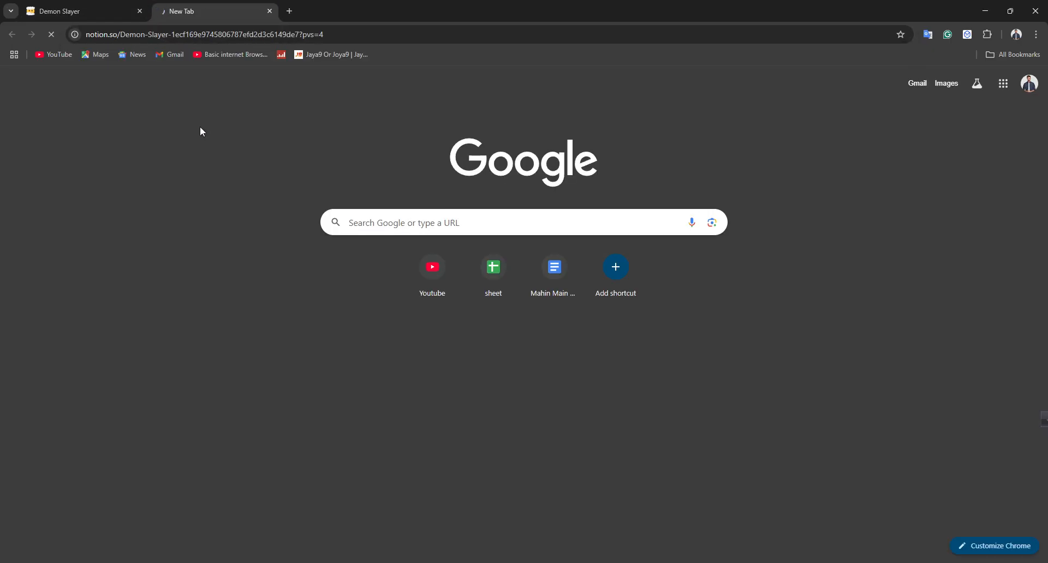
click(77, 7)
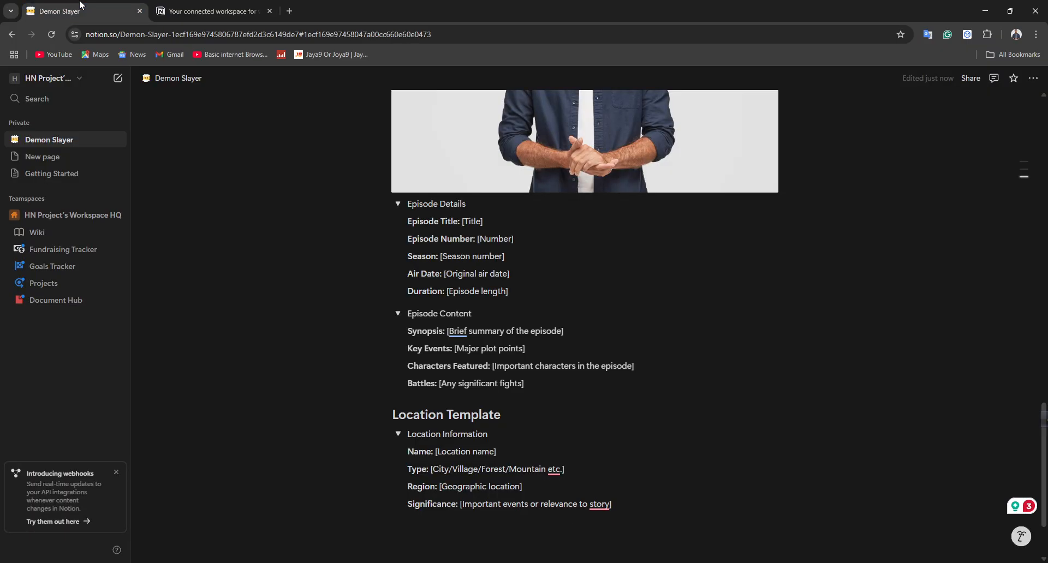